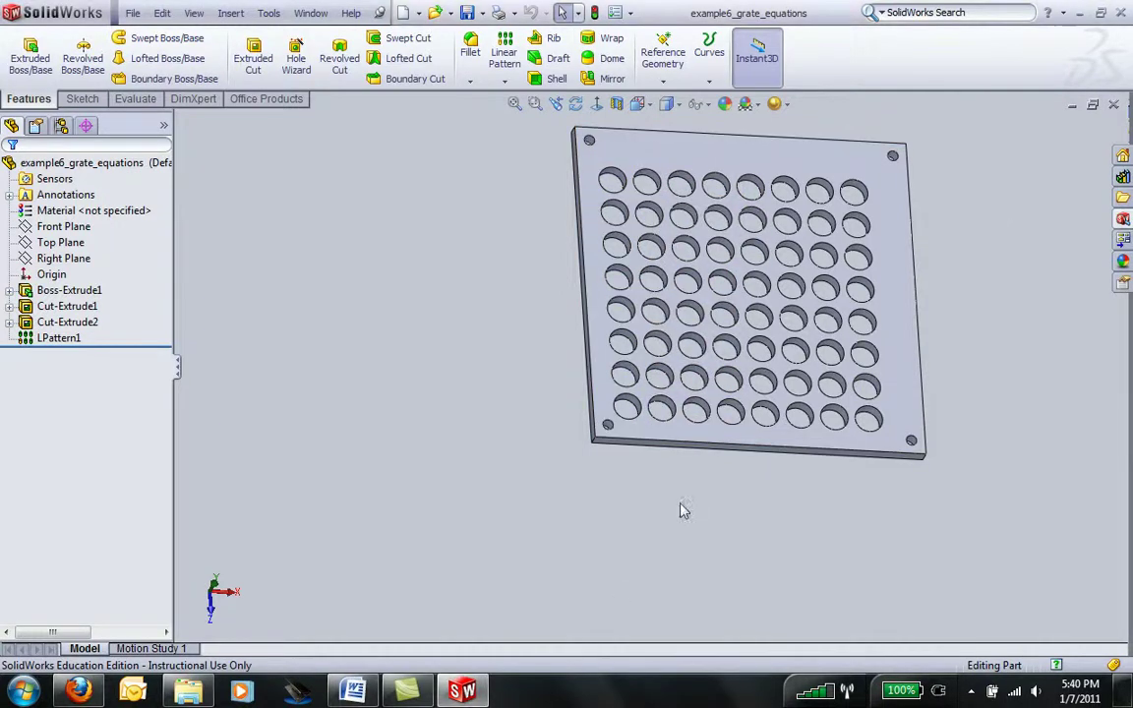
Delete the LPattern1 linear pattern so only the Cut-Extrude2 seed hole remains
middle_drag(861, 379, 588, 302)
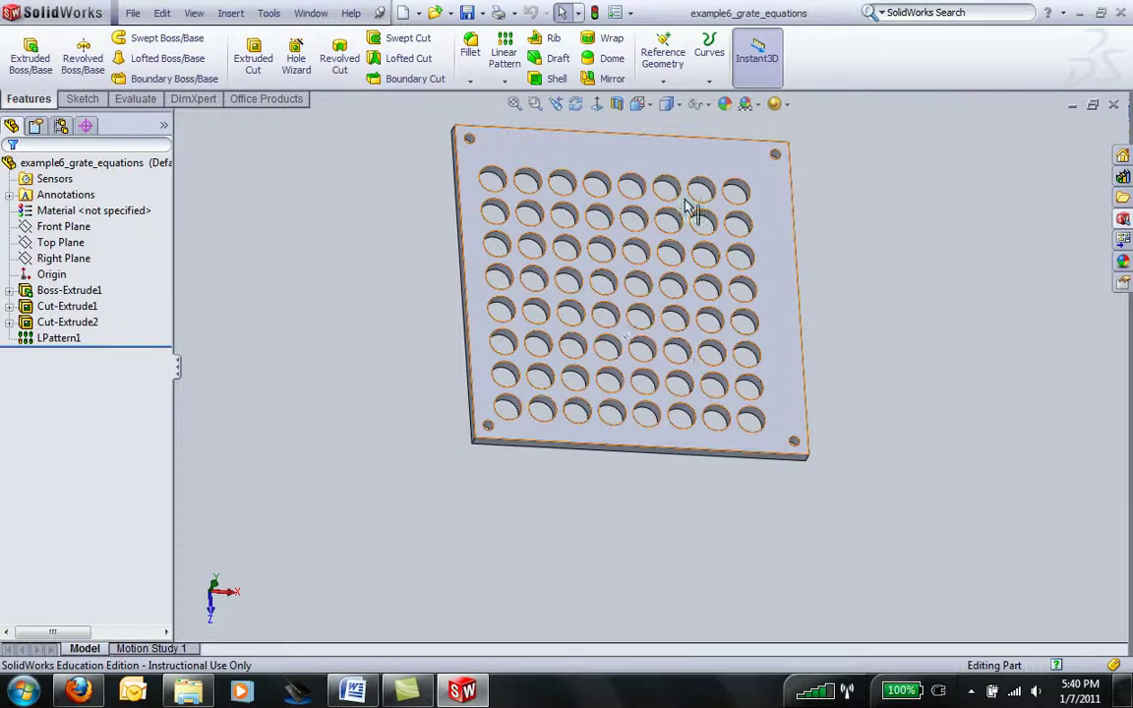
click(71, 340)
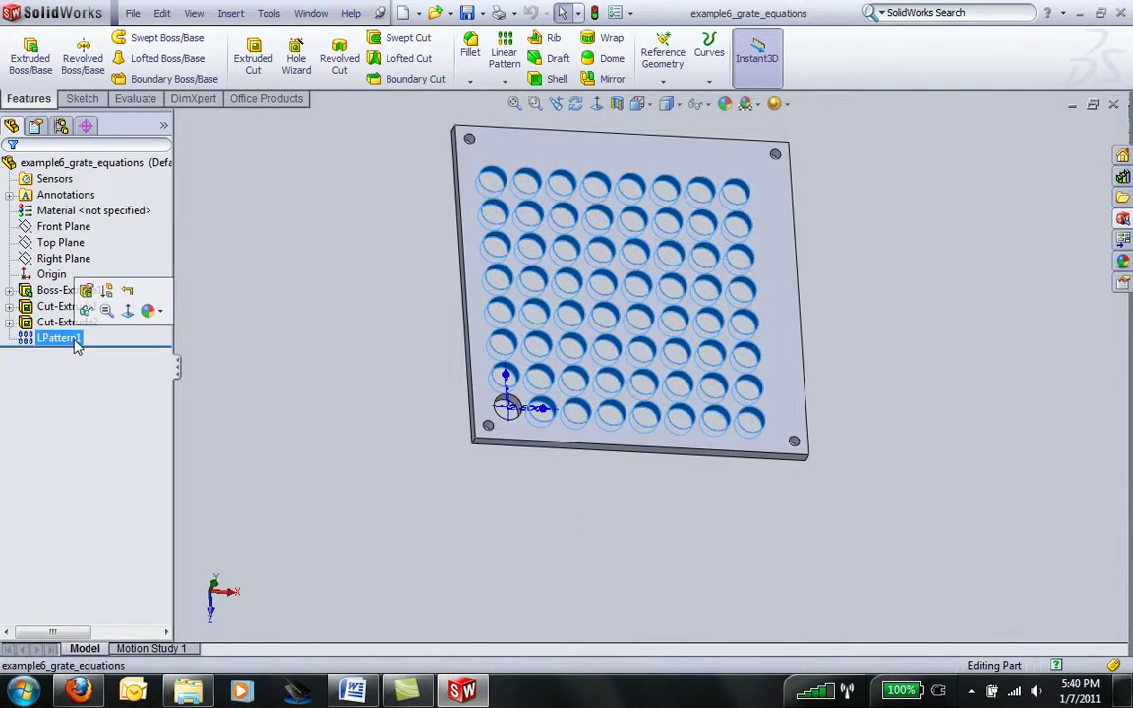
key(Delete)
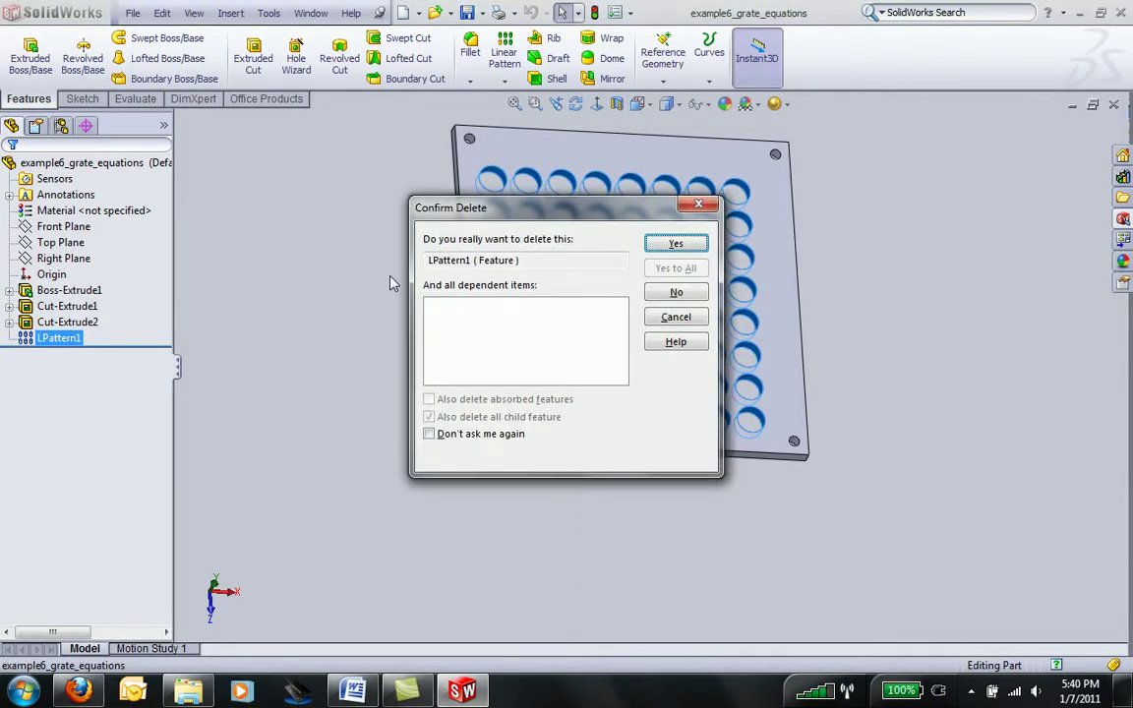
click(676, 245)
click(44, 324)
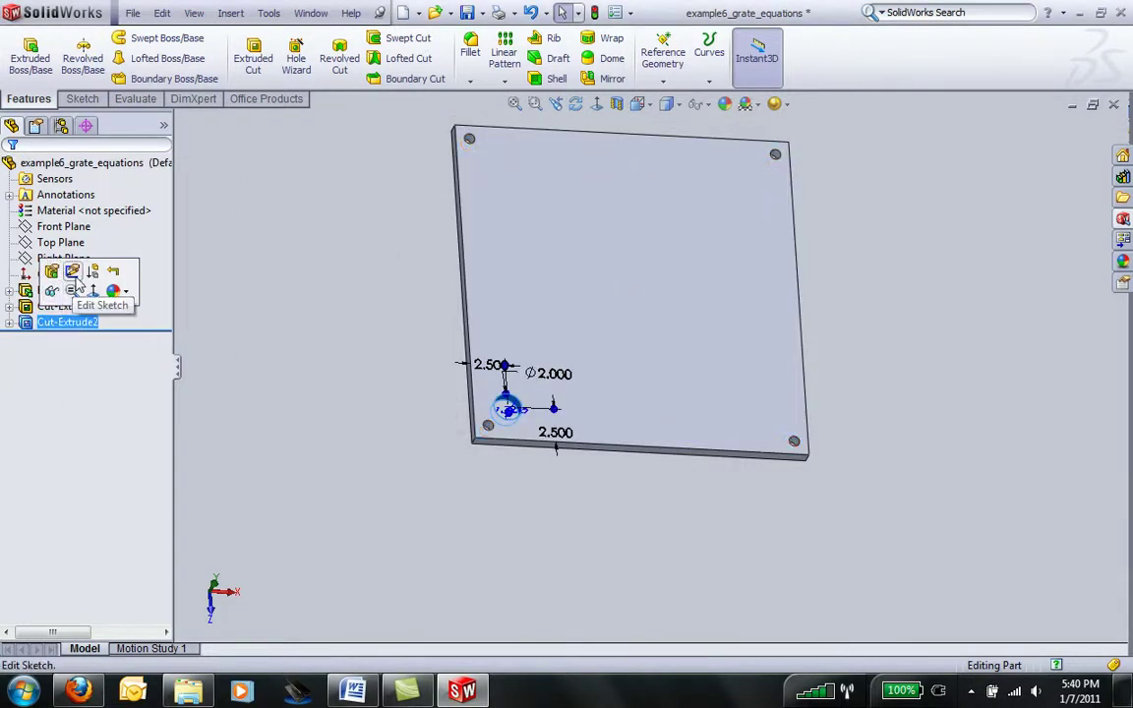
Edit the Cut-Extrude2 sketch and delete both 2.50 hole position dimensions
click(79, 283)
click(487, 364)
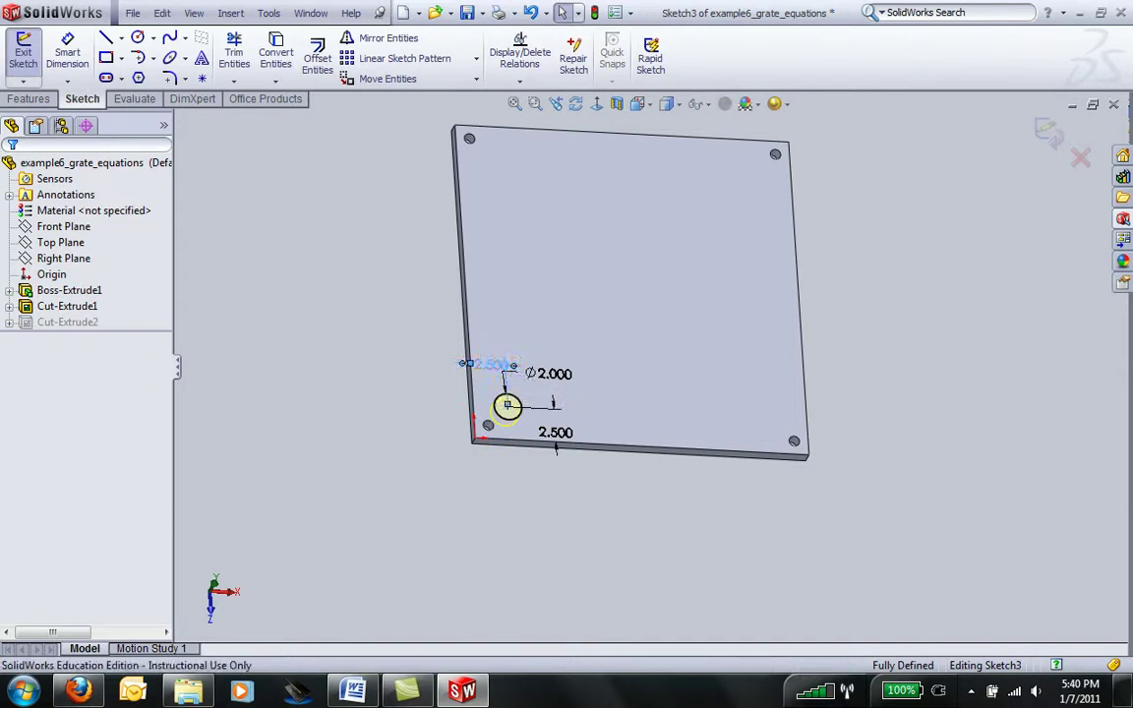
click(562, 418)
click(557, 437)
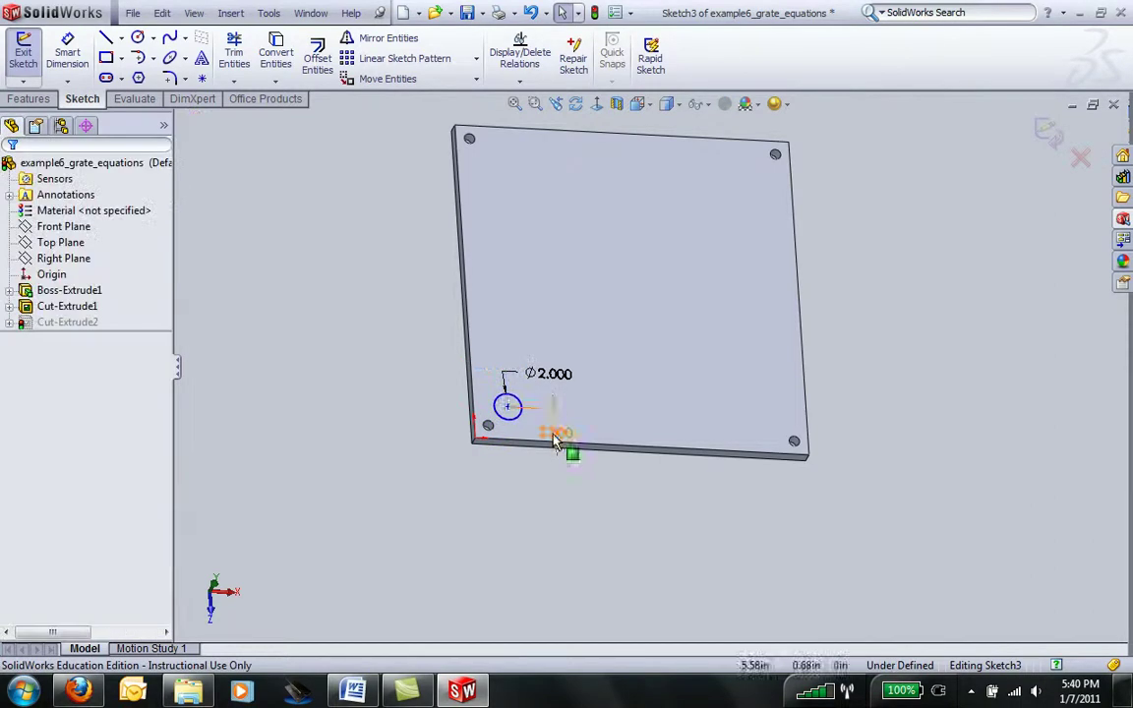
key(Delete)
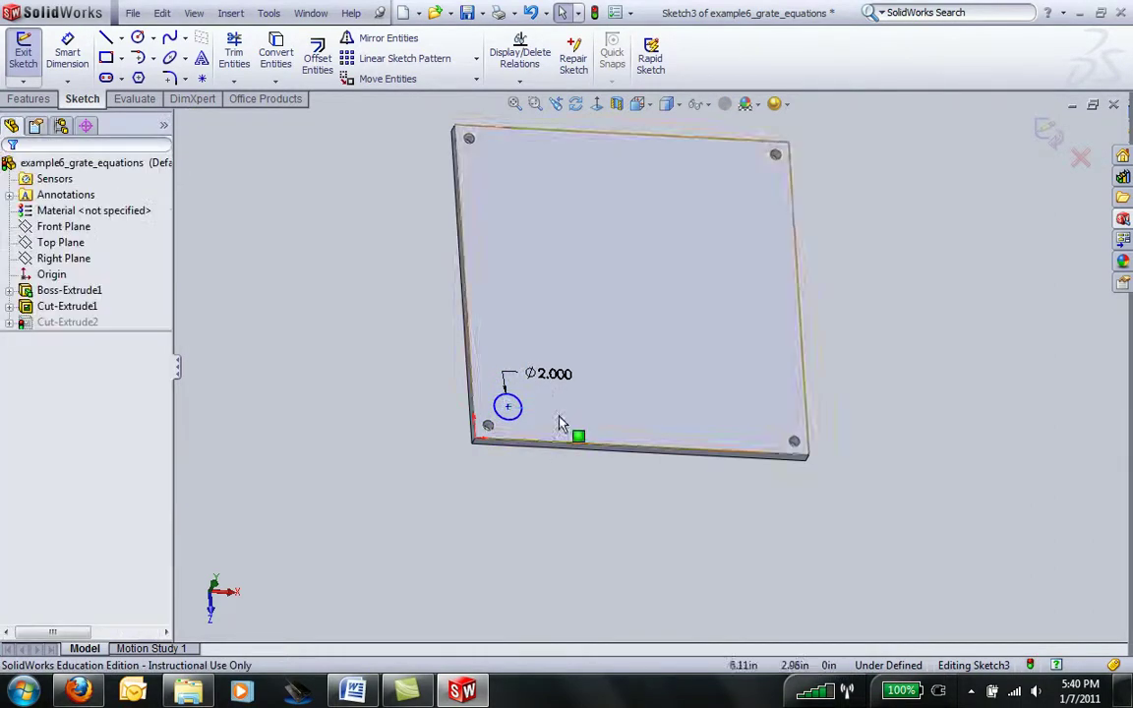
Add a Vertical relation between the circle centre and the bottom edge midpoint
click(508, 407)
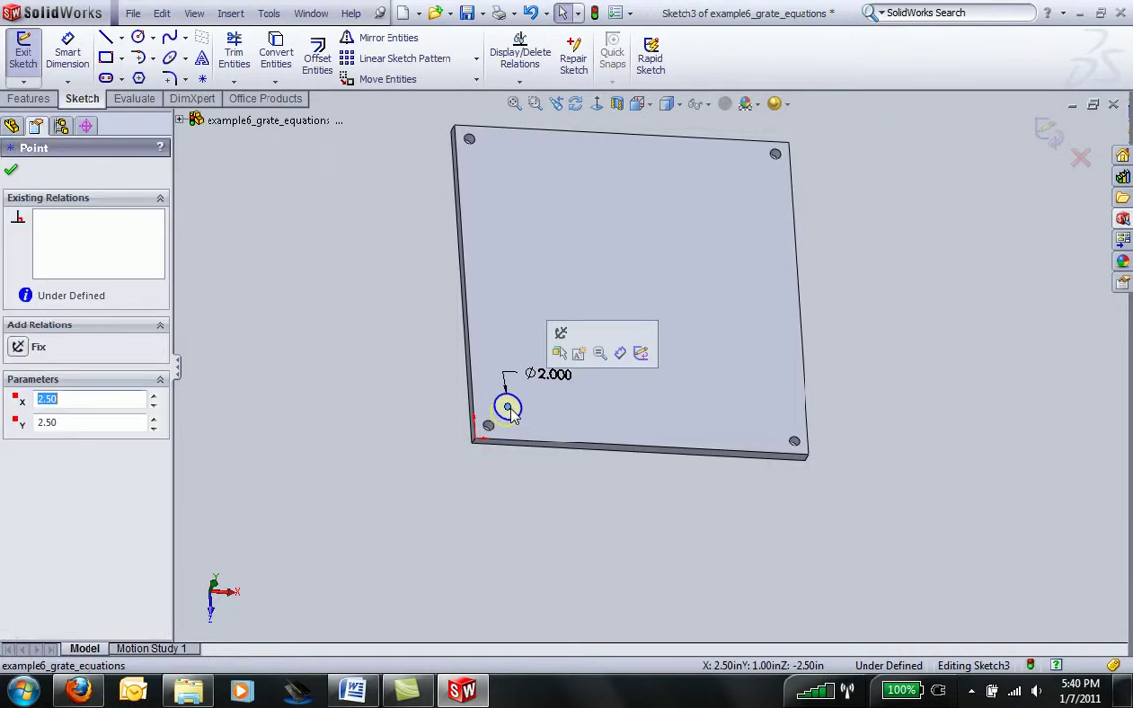
click(629, 451)
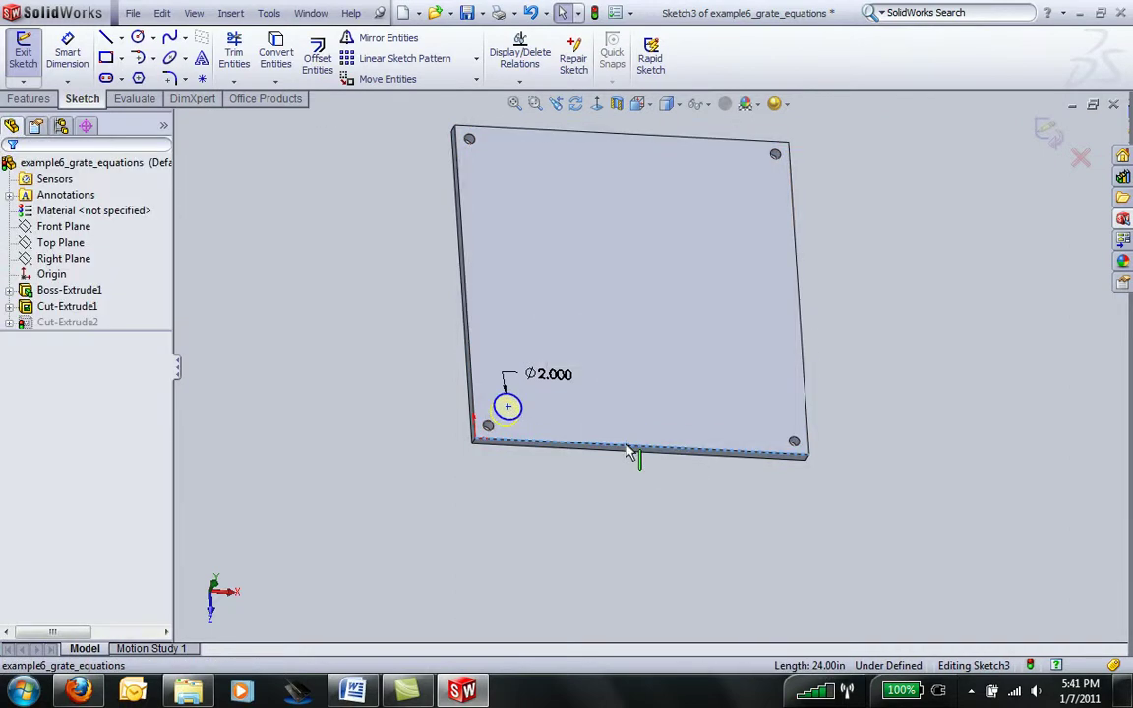
right_click(628, 450)
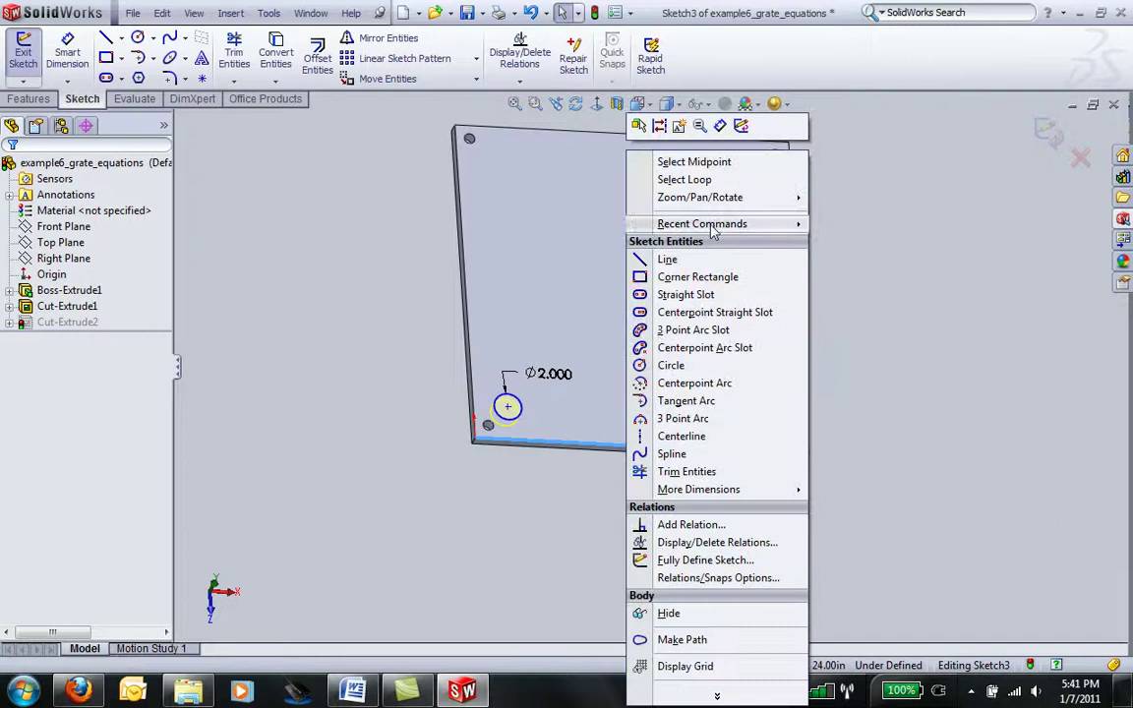
click(699, 163)
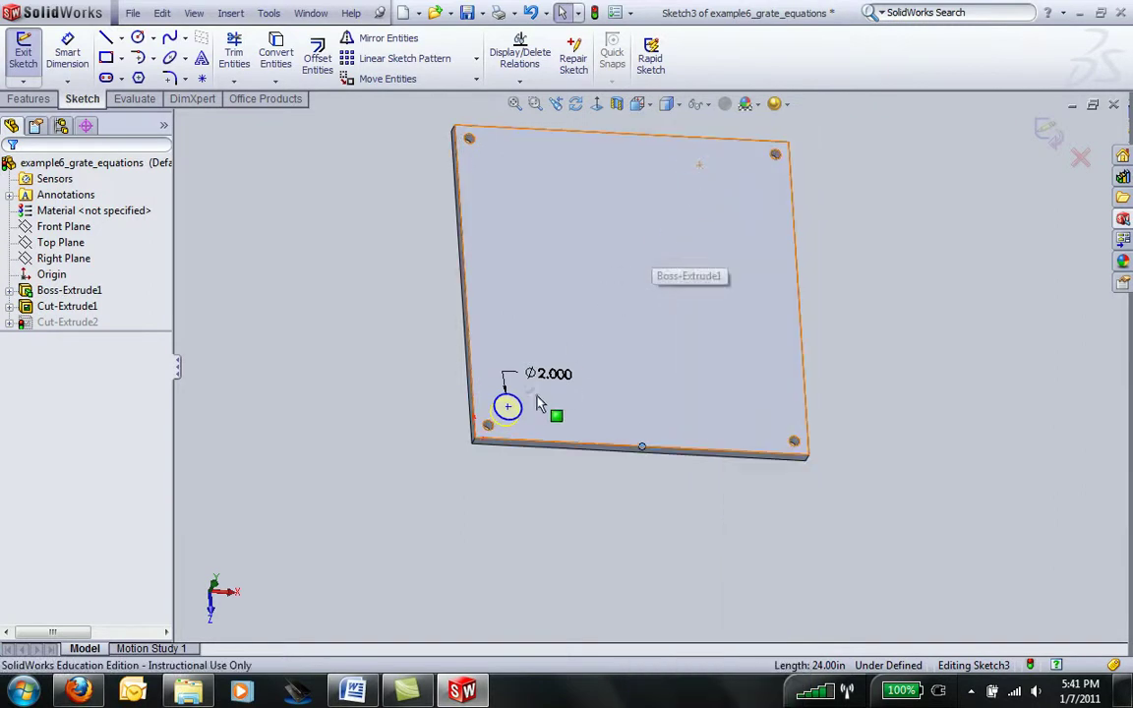
ctrl+click(507, 407)
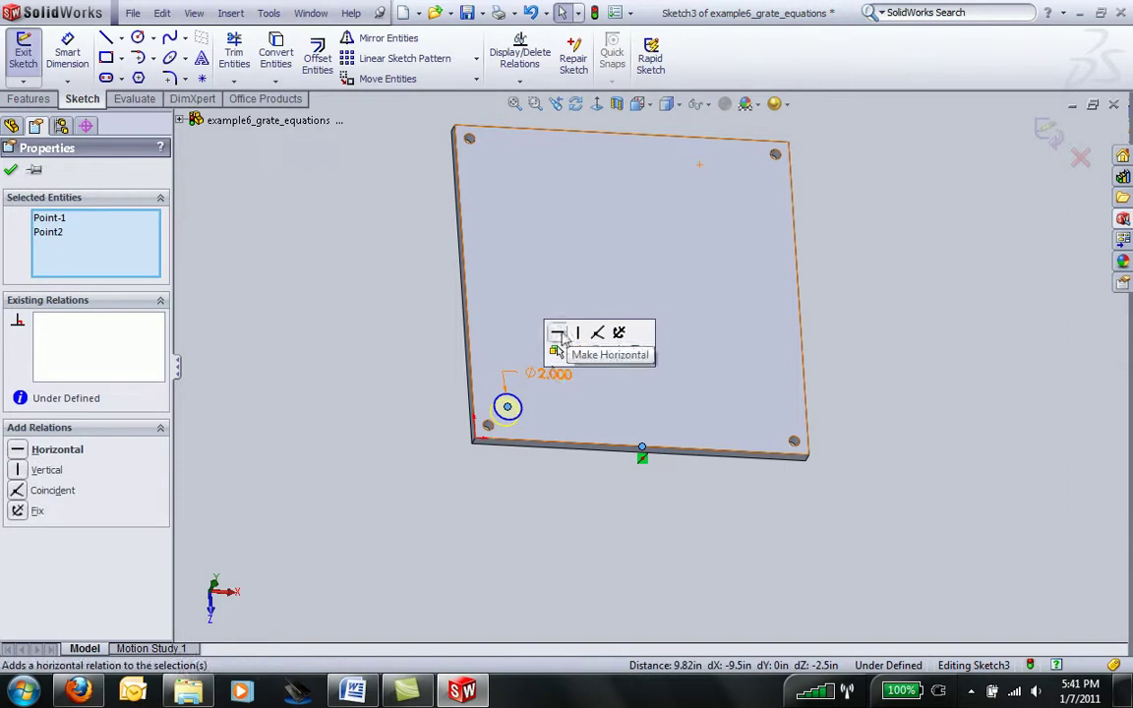
click(578, 334)
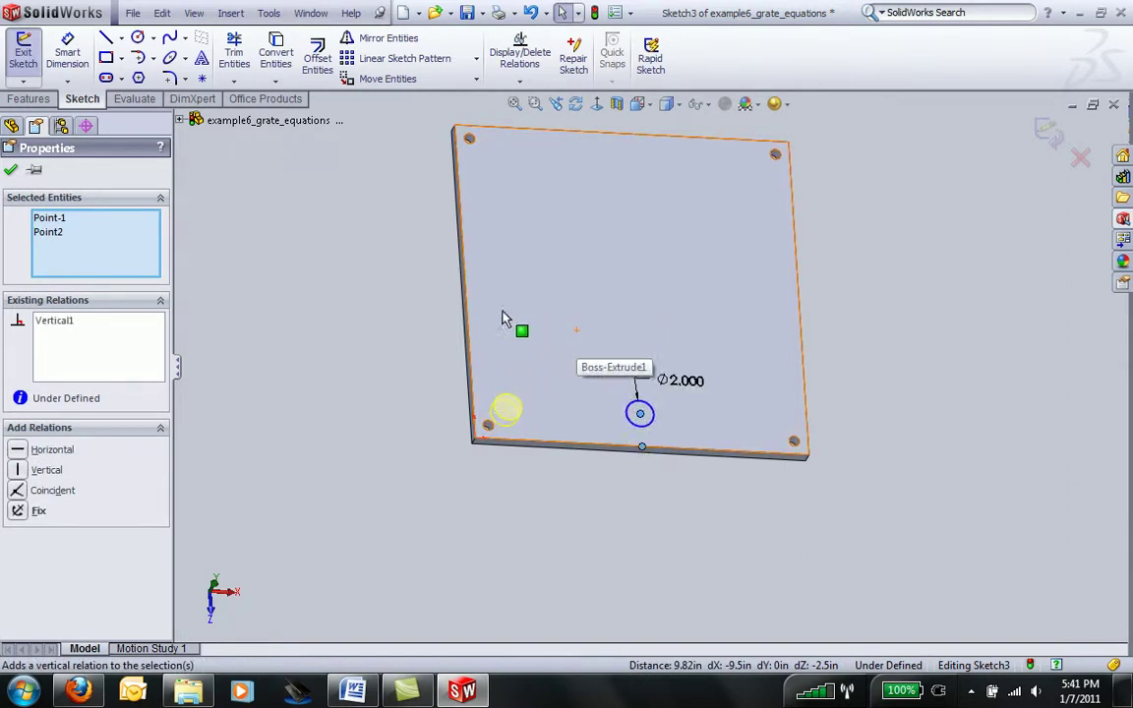
Add a Horizontal relation between the circle centre and the left edge midpoint
right_click(481, 287)
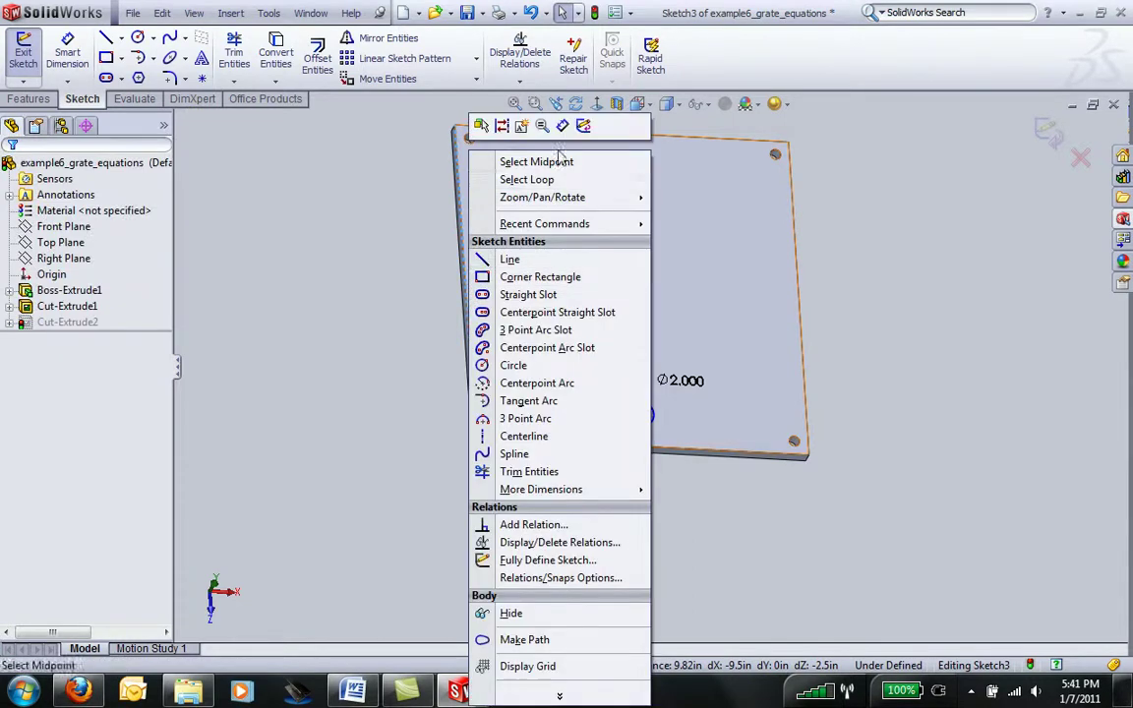
click(566, 180)
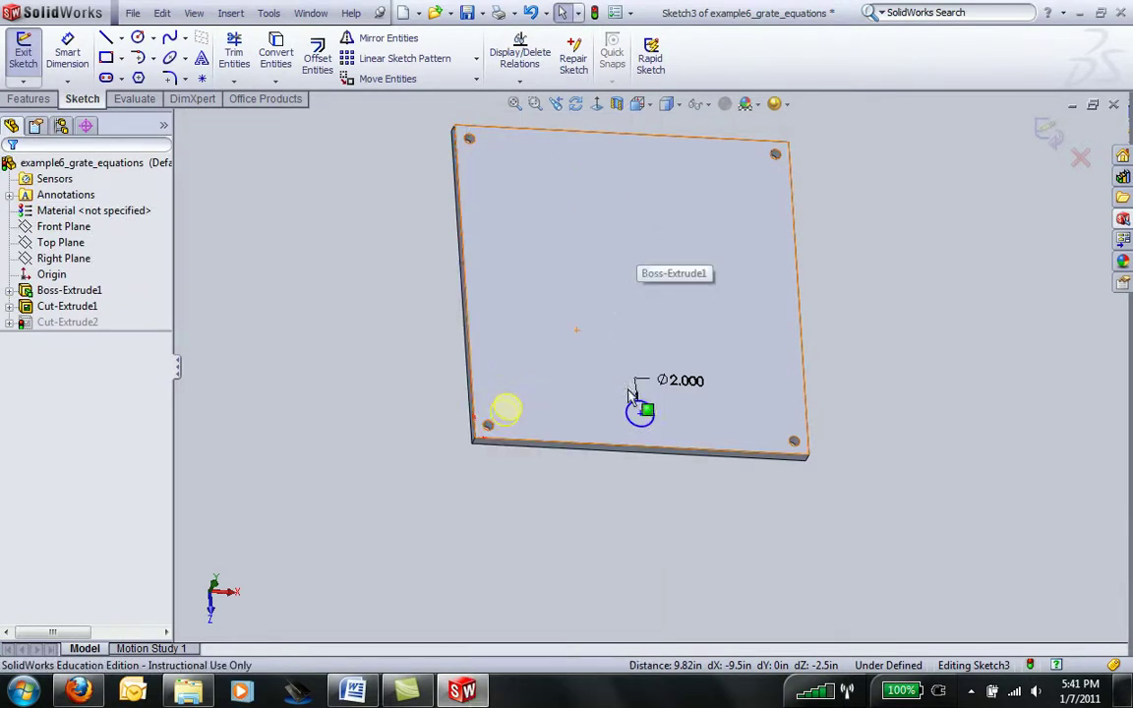
ctrl+click(640, 415)
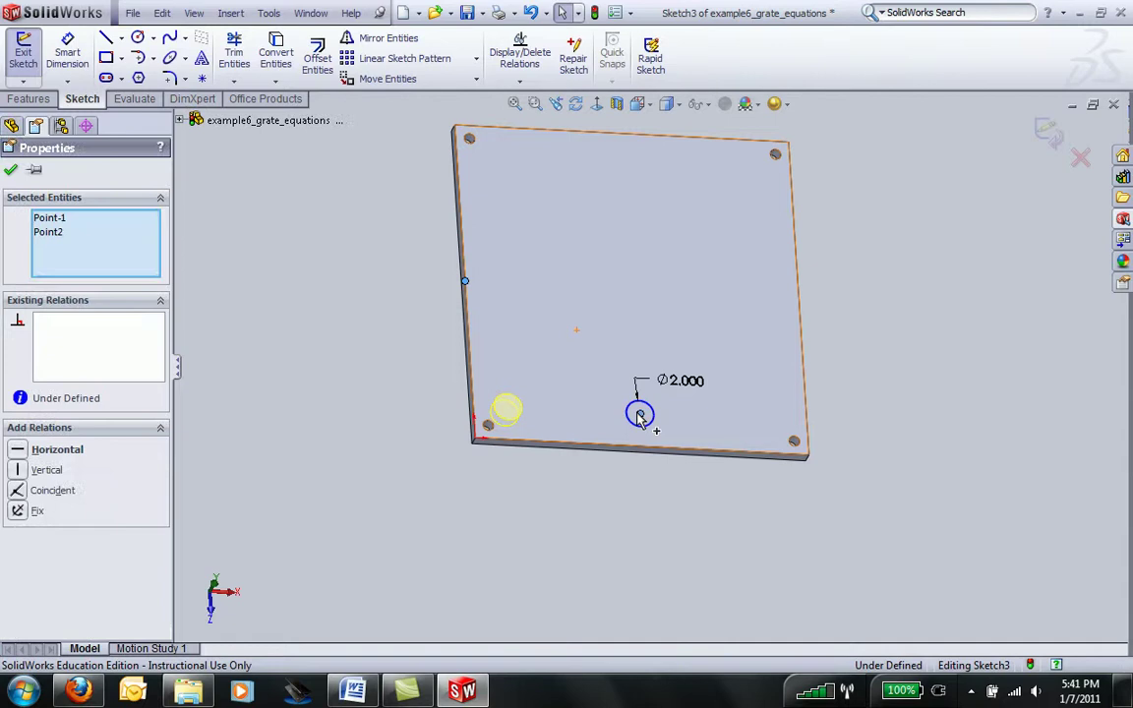
click(688, 354)
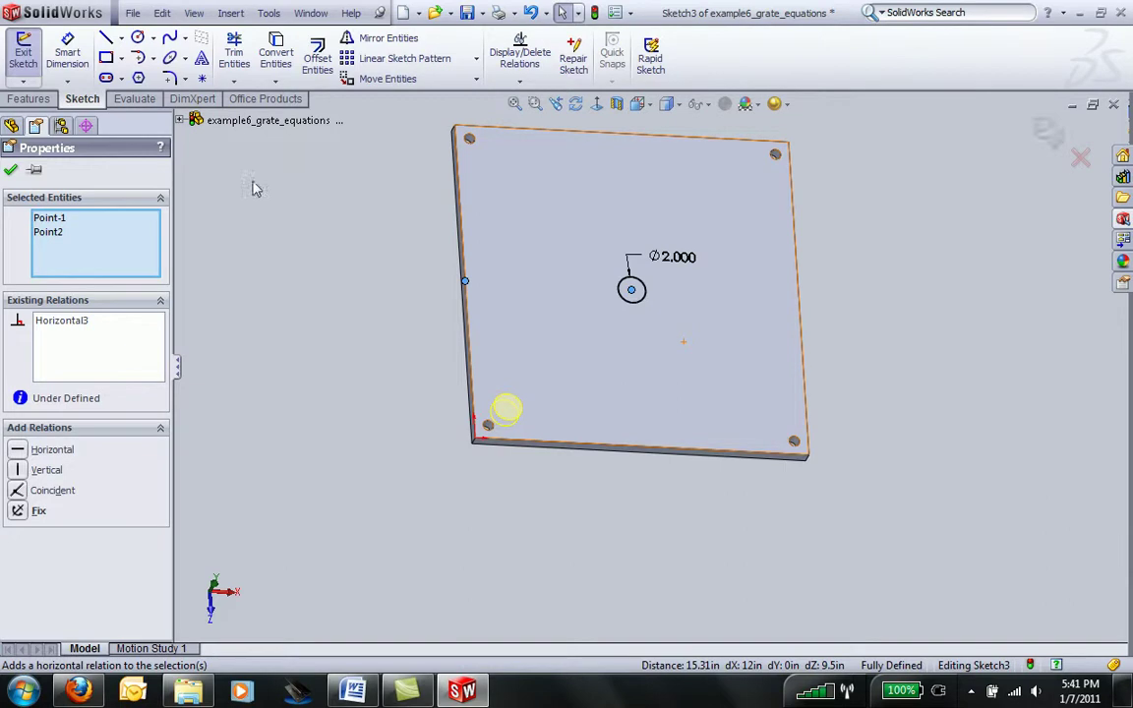
Draw vertical and horizontal centerlines from the hole centre, then exit the sketch
click(121, 38)
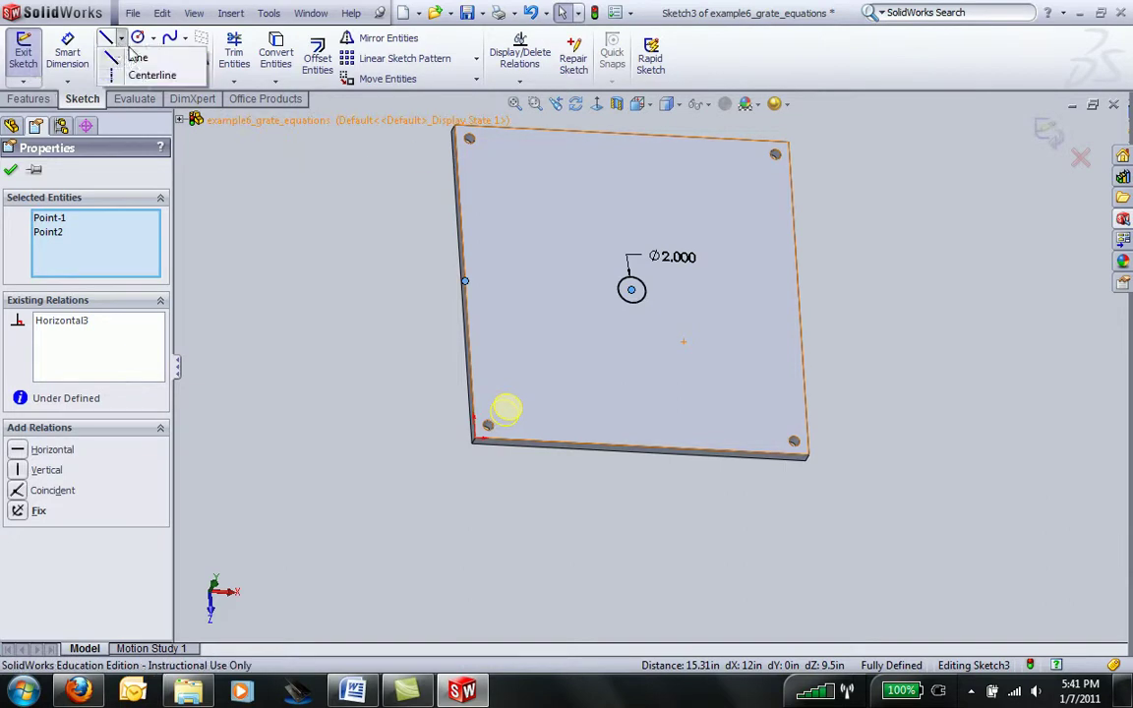
click(149, 50)
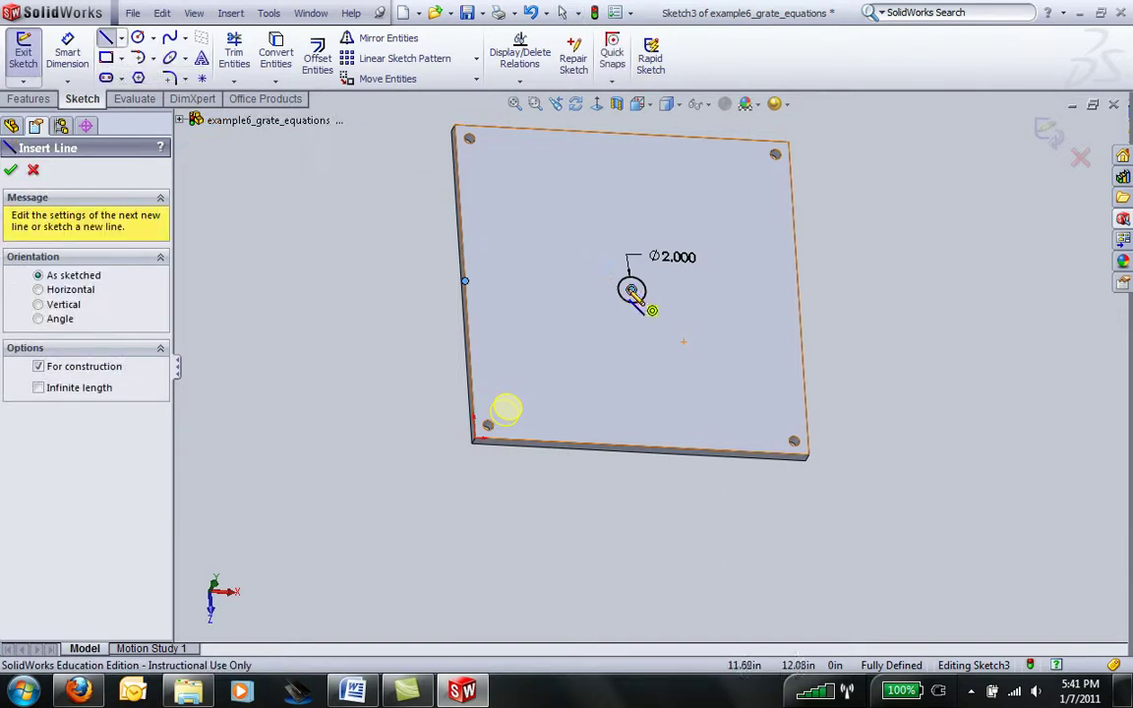
click(631, 289)
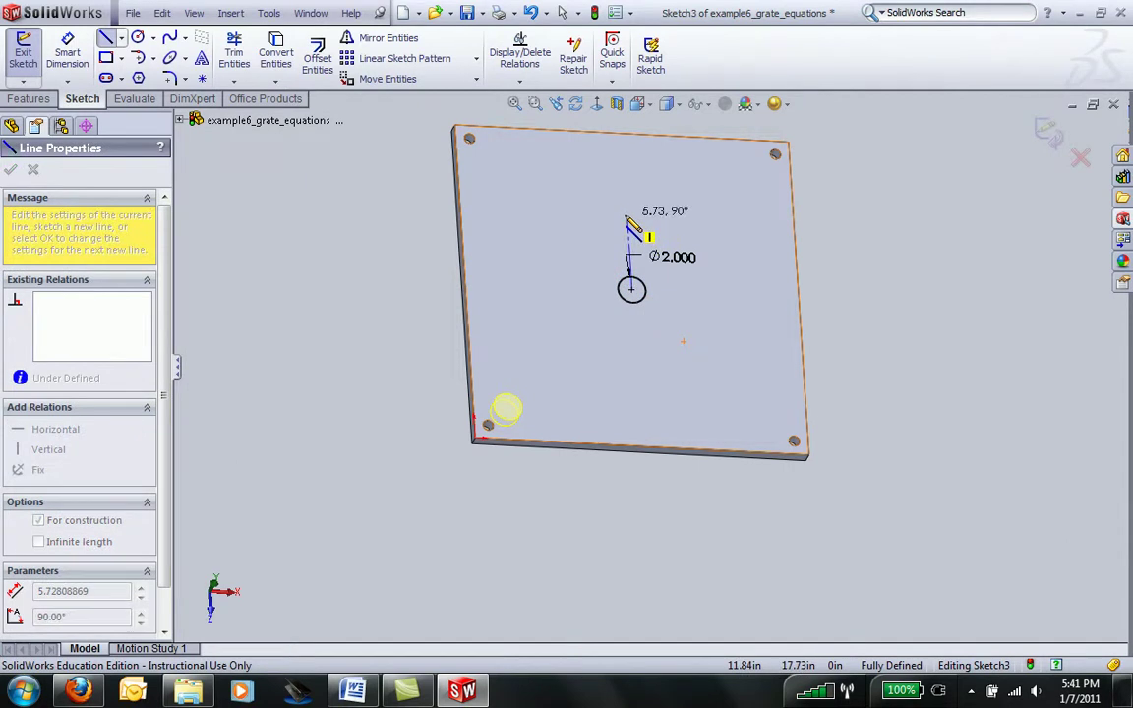
double_click(627, 216)
click(631, 289)
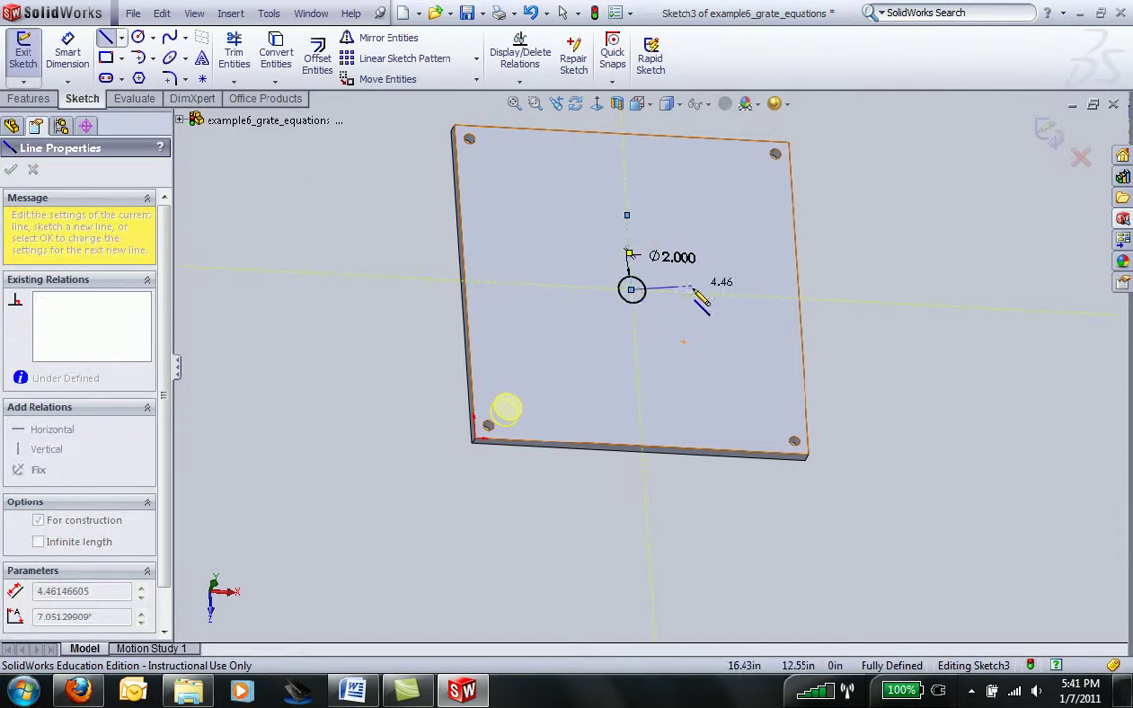
double_click(691, 292)
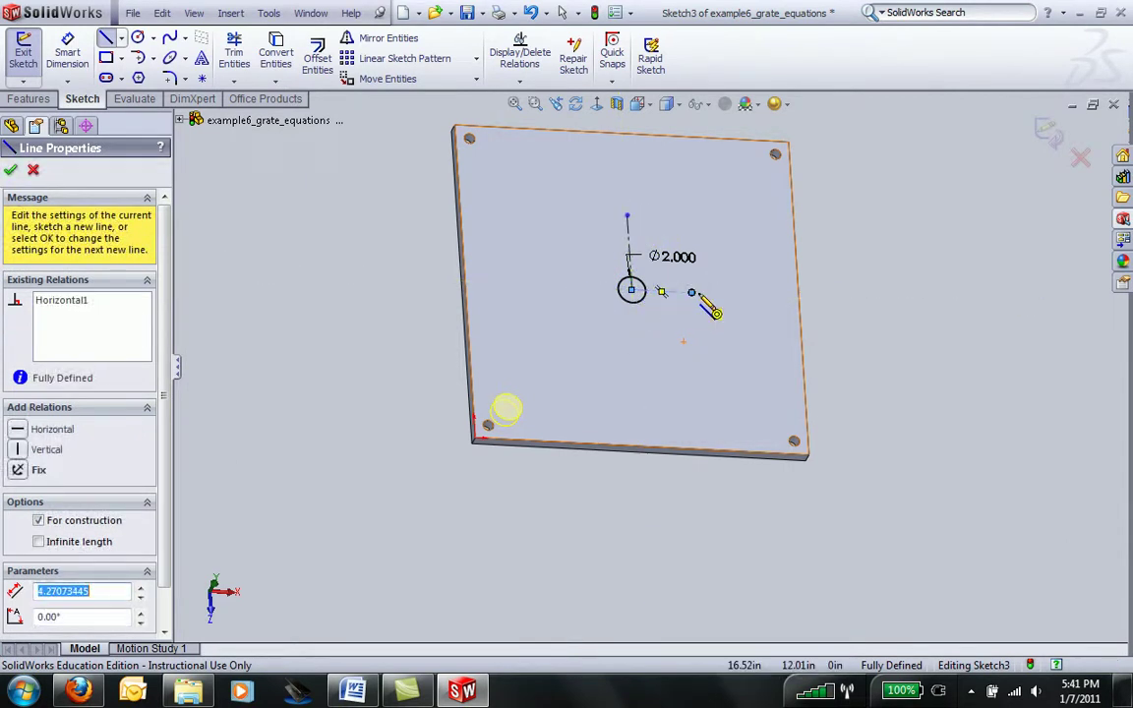
click(1046, 130)
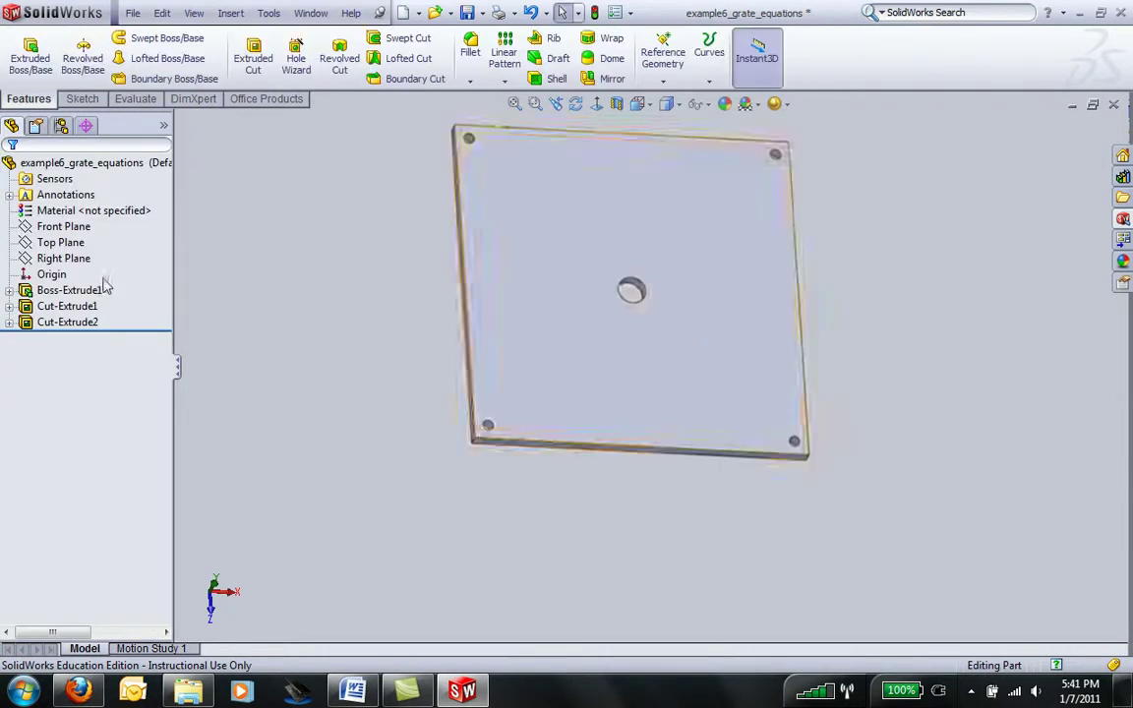
Pattern Cut-Extrude2 3 × 3 at 3.00 in spacing along the bottom and left edges
click(507, 59)
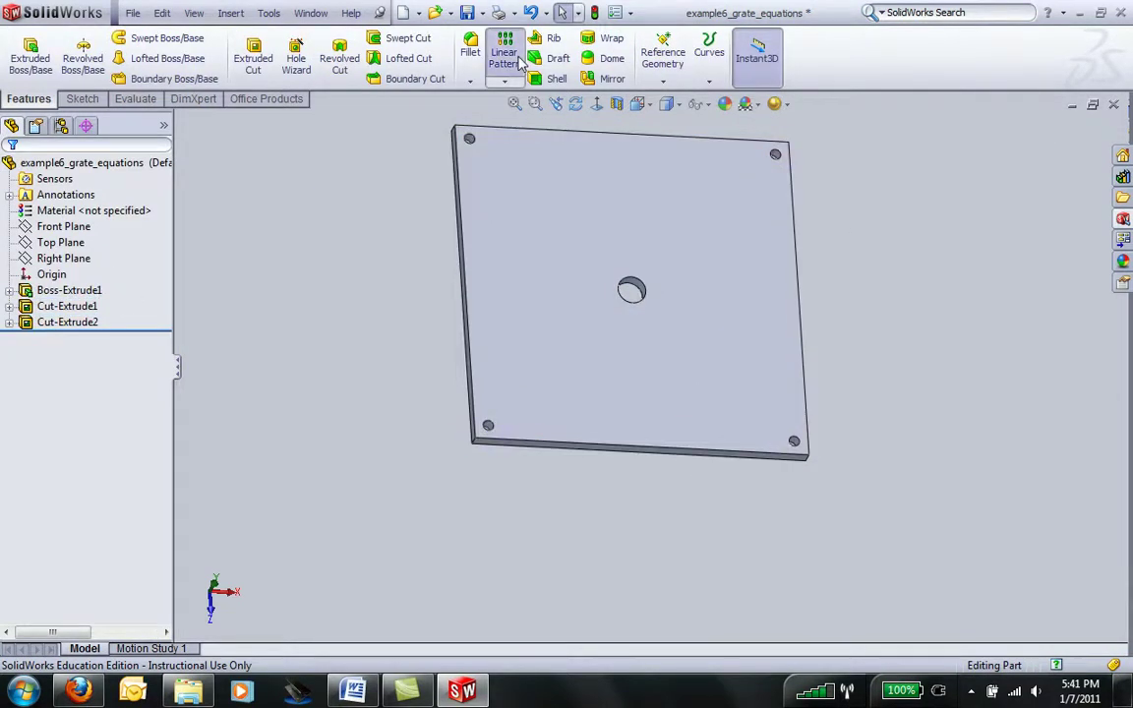
click(653, 454)
click(653, 453)
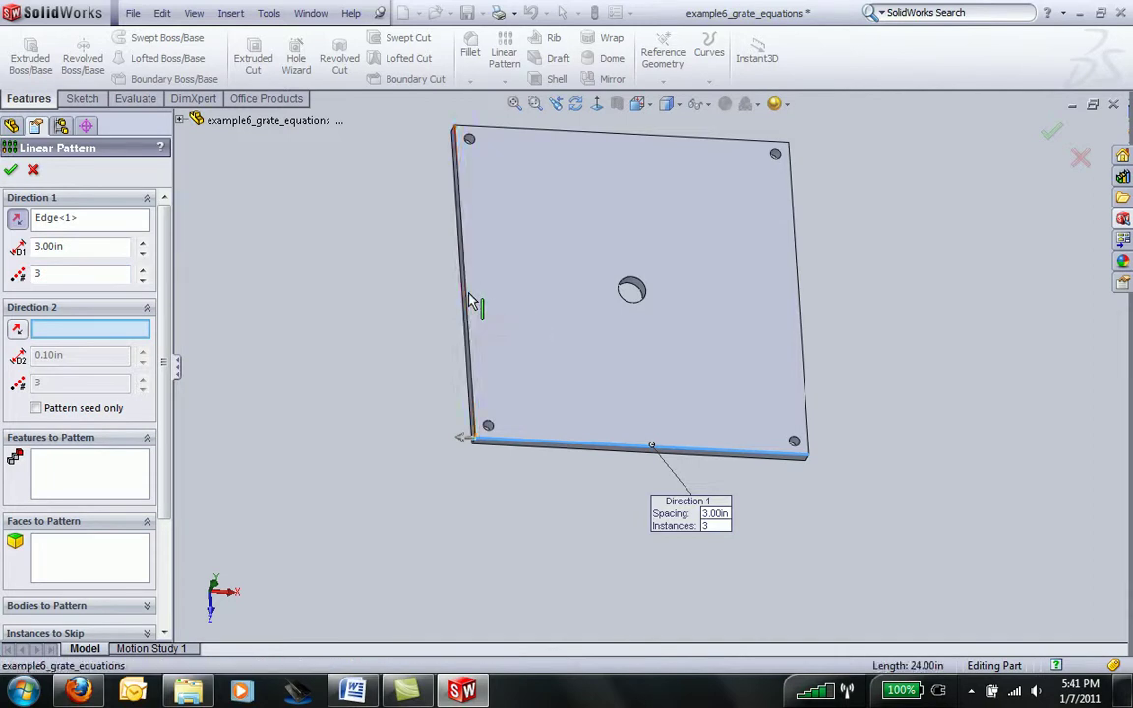
click(466, 349)
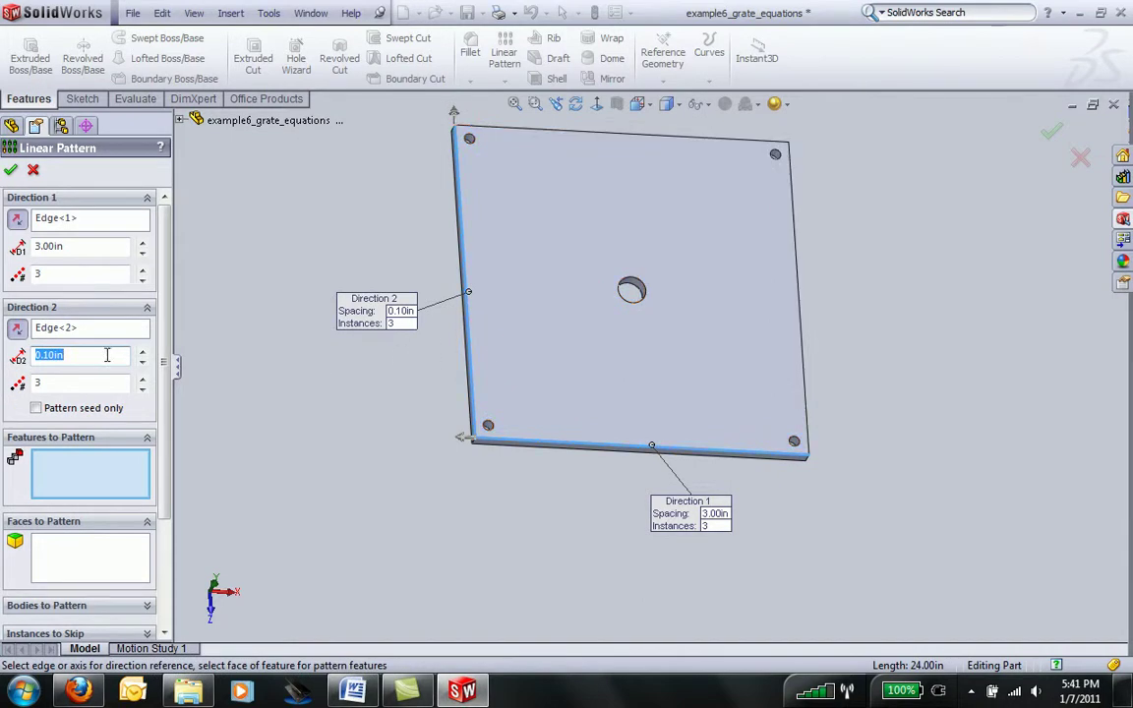
text(3.)
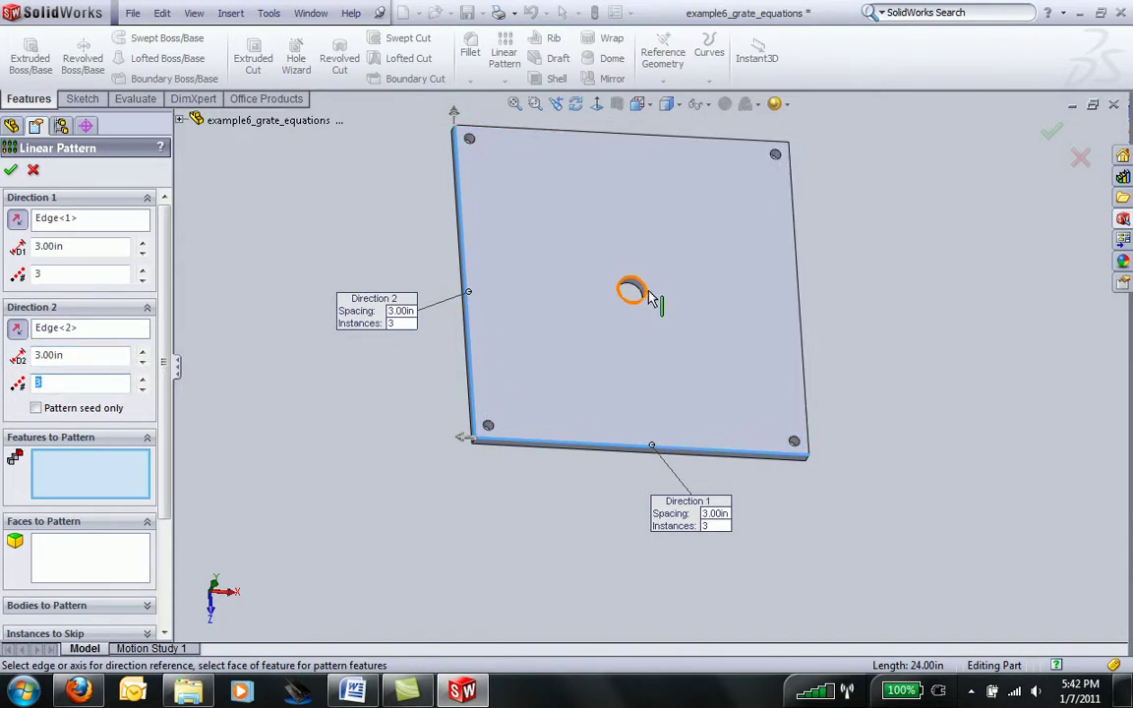
scroll(634, 334, down, 5)
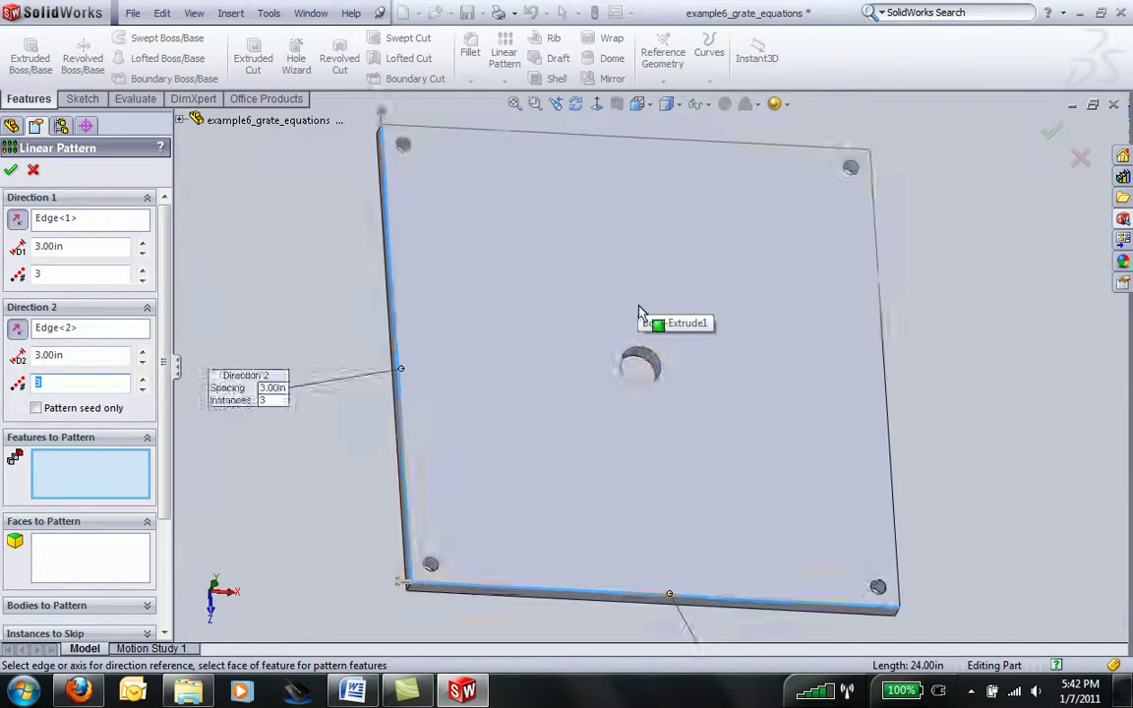
scroll(629, 378, down, 1)
click(709, 339)
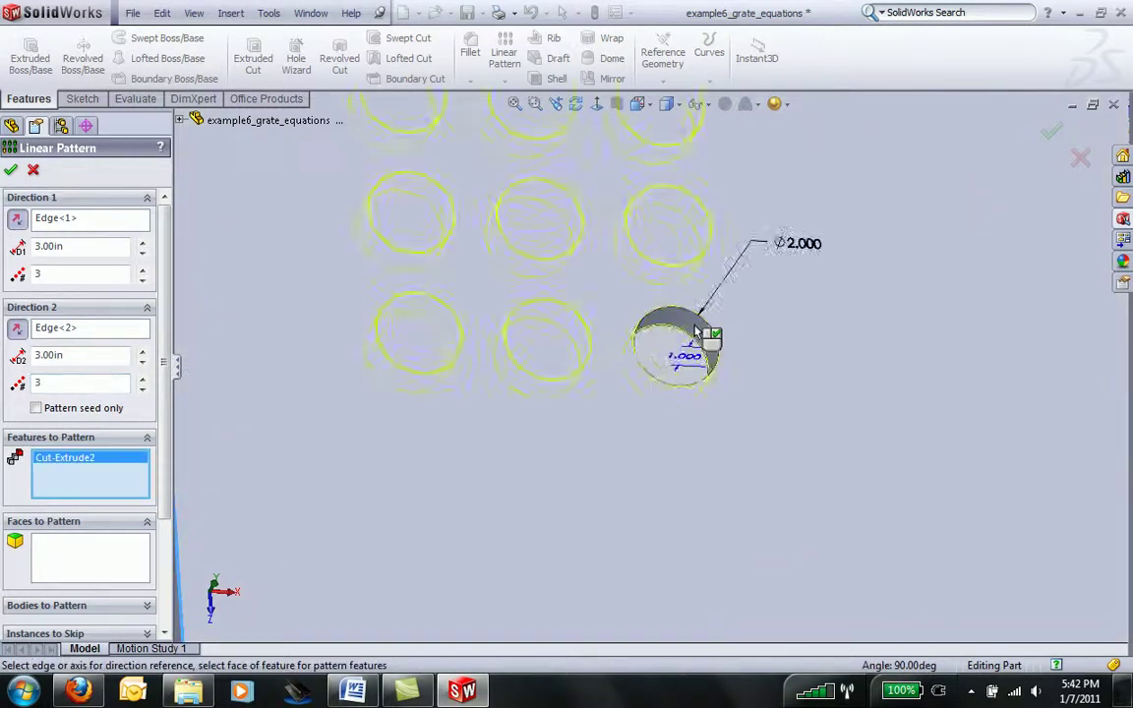
scroll(688, 339, up, 3)
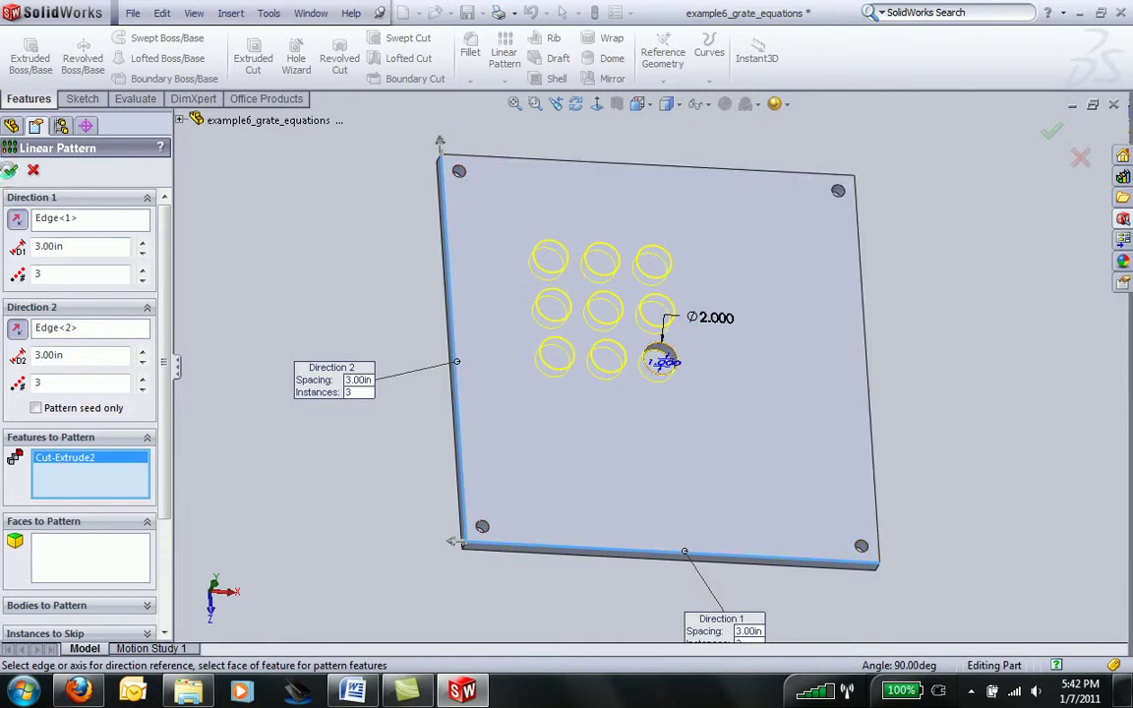
key(Return)
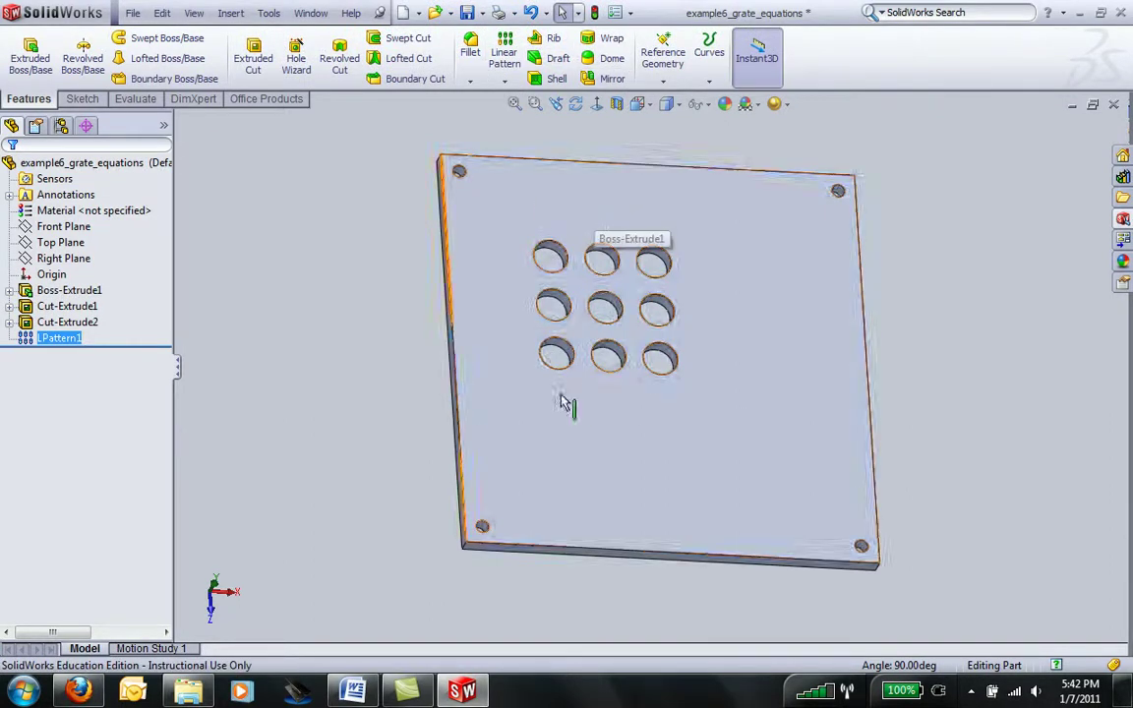
click(610, 79)
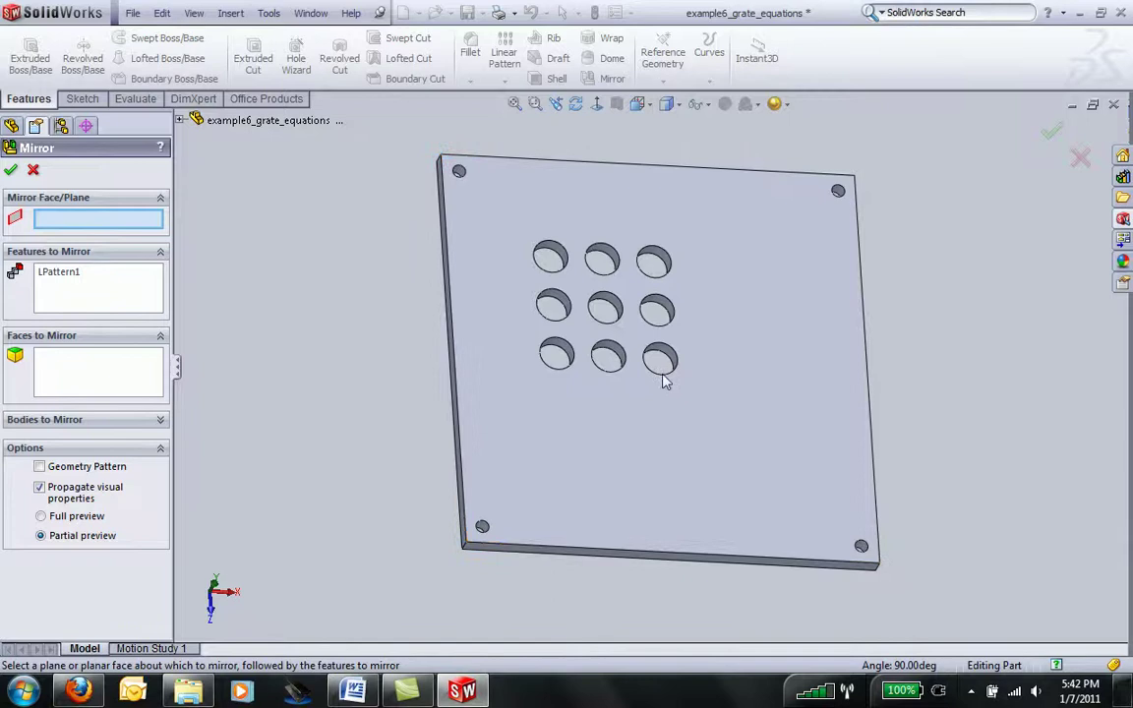
key(Escape)
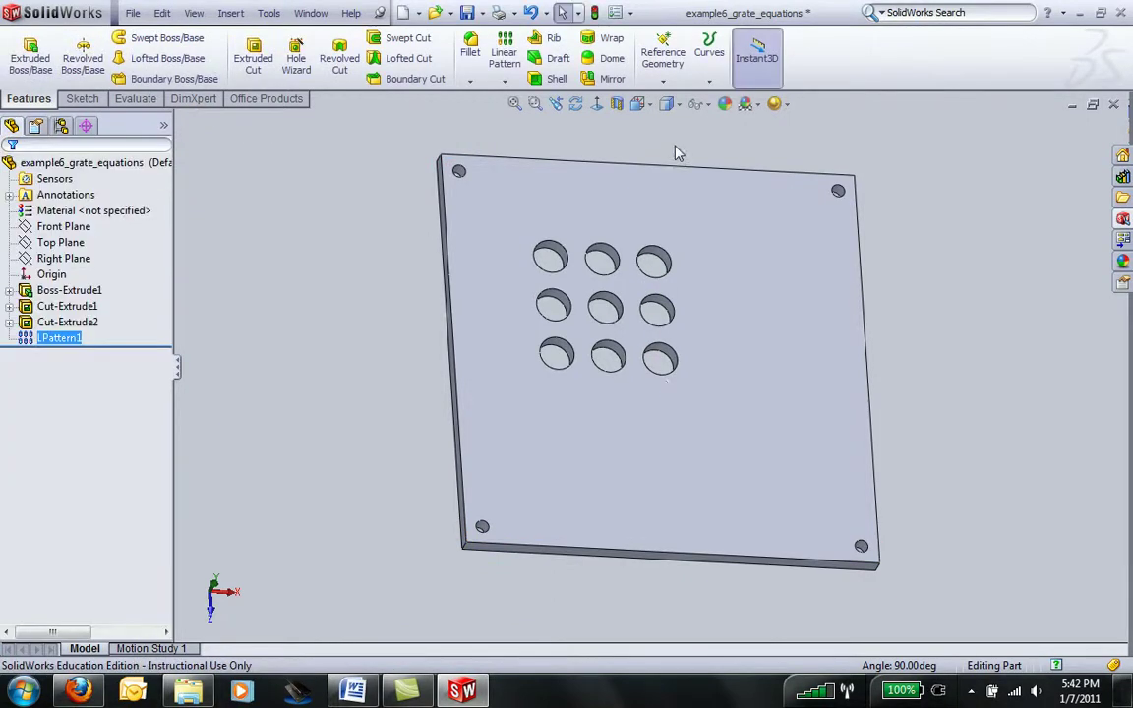
click(665, 67)
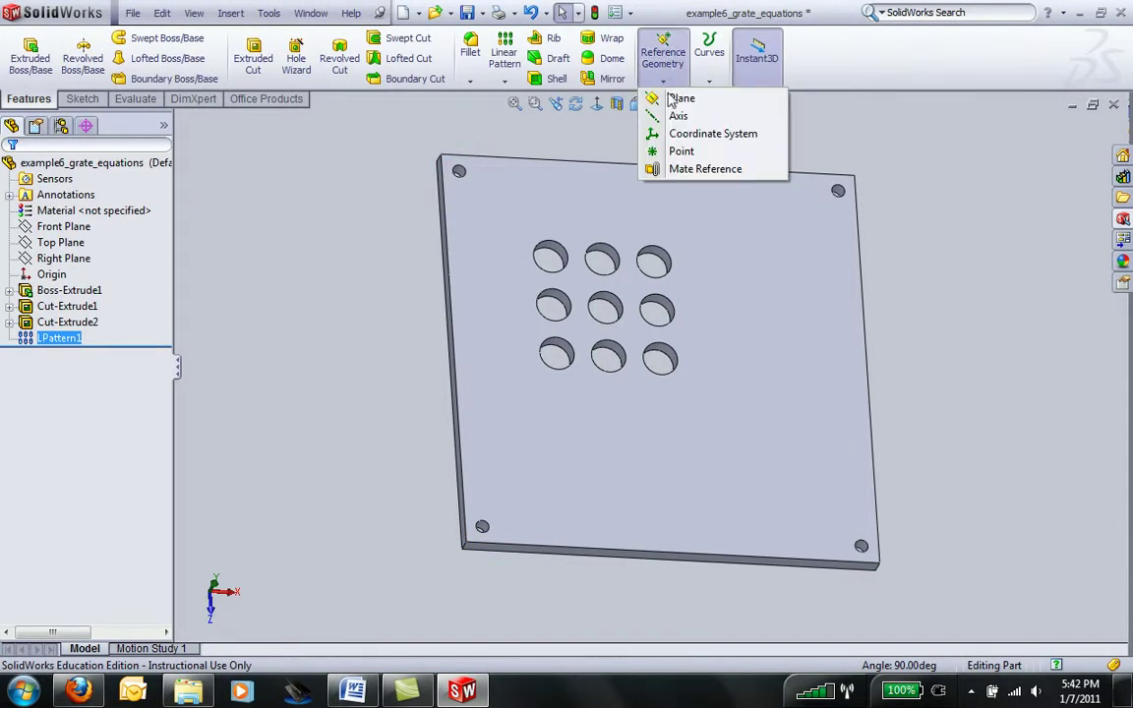
click(675, 102)
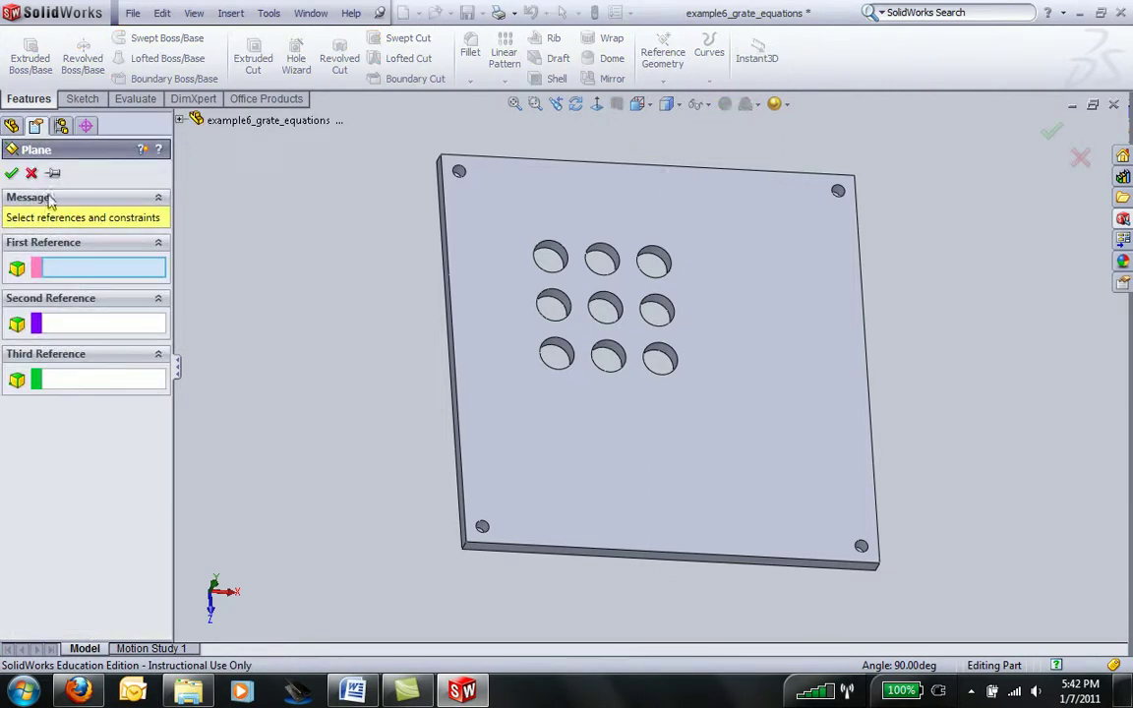
click(31, 174)
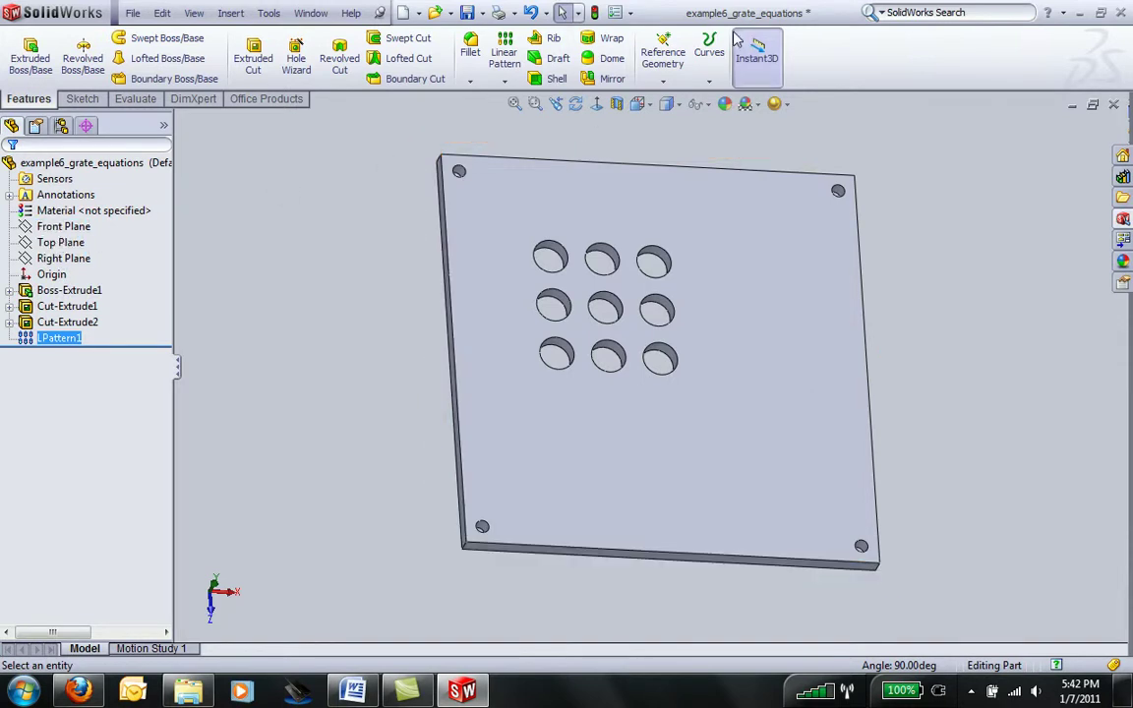
click(662, 61)
Create reference plane Plane1 through points on the plate's left and opposite edges
click(679, 97)
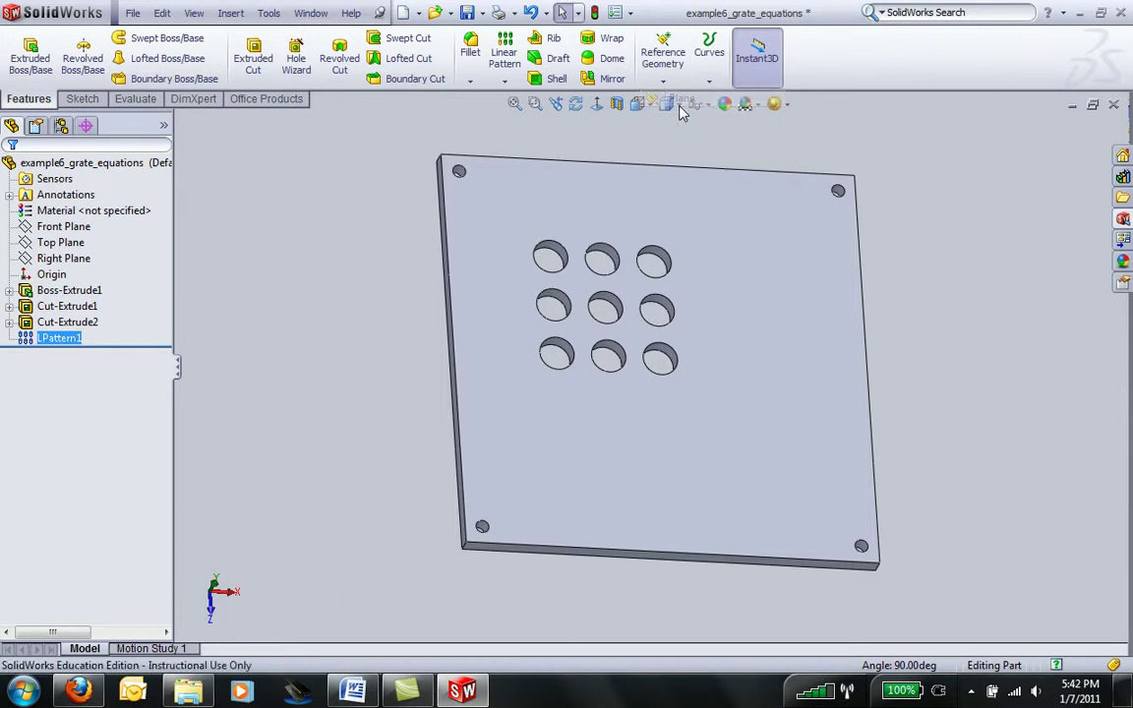
click(458, 354)
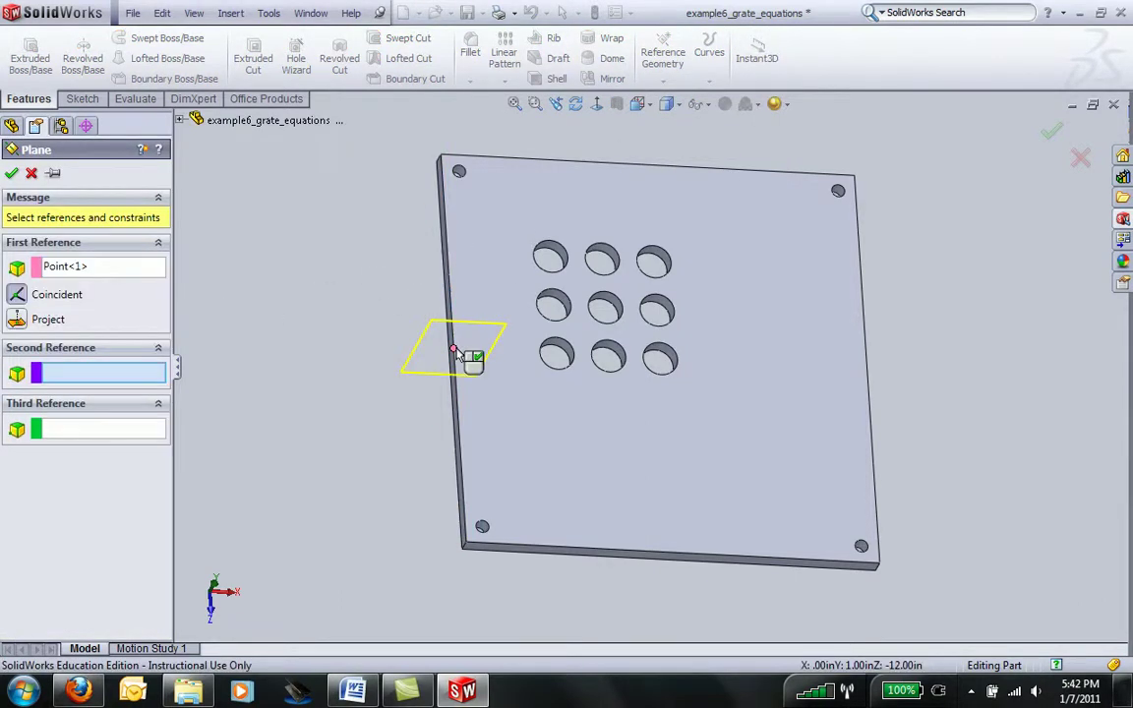
middle_drag(606, 362, 483, 384)
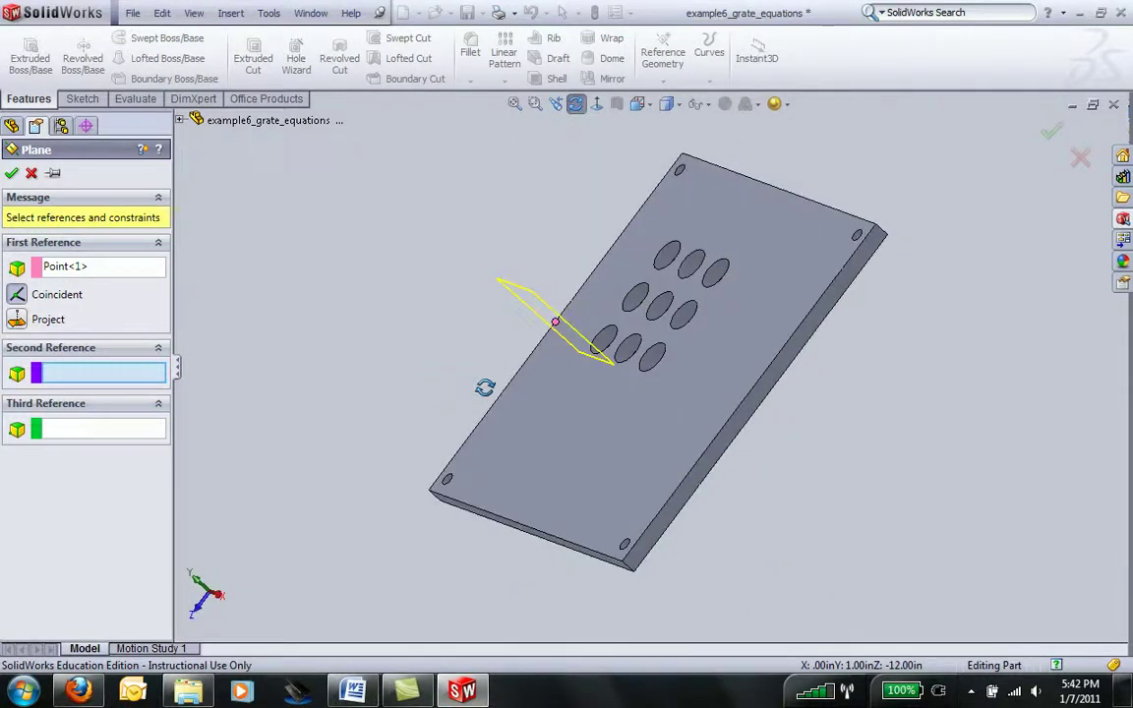
click(12, 174)
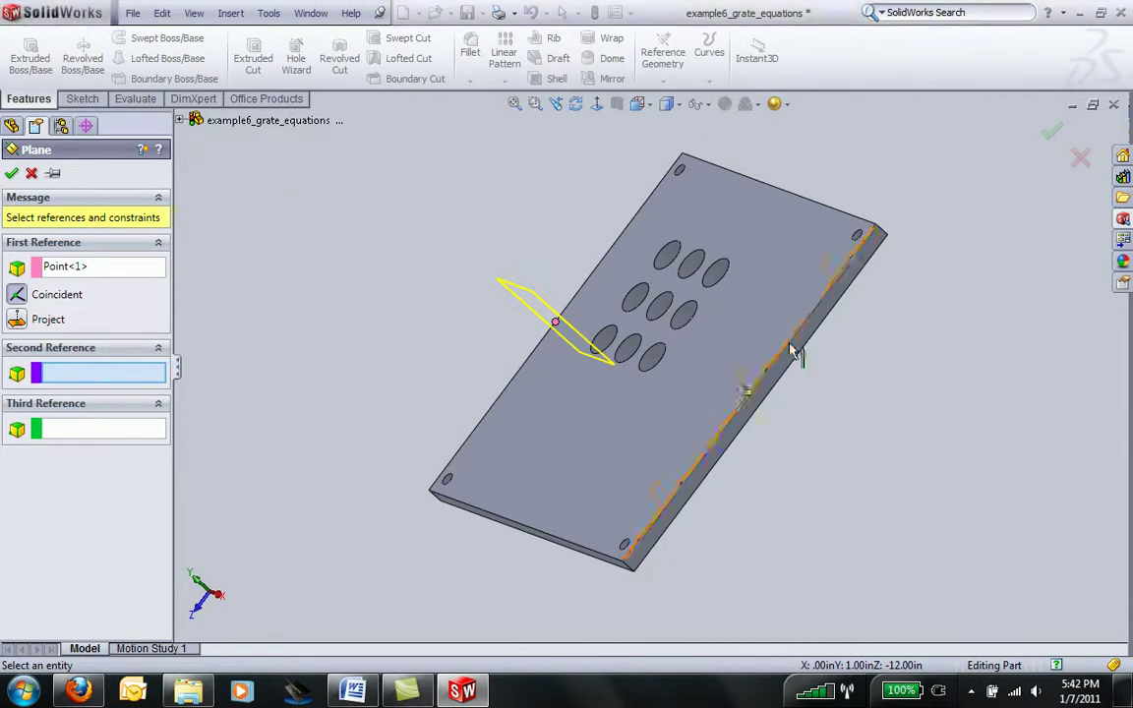
click(750, 395)
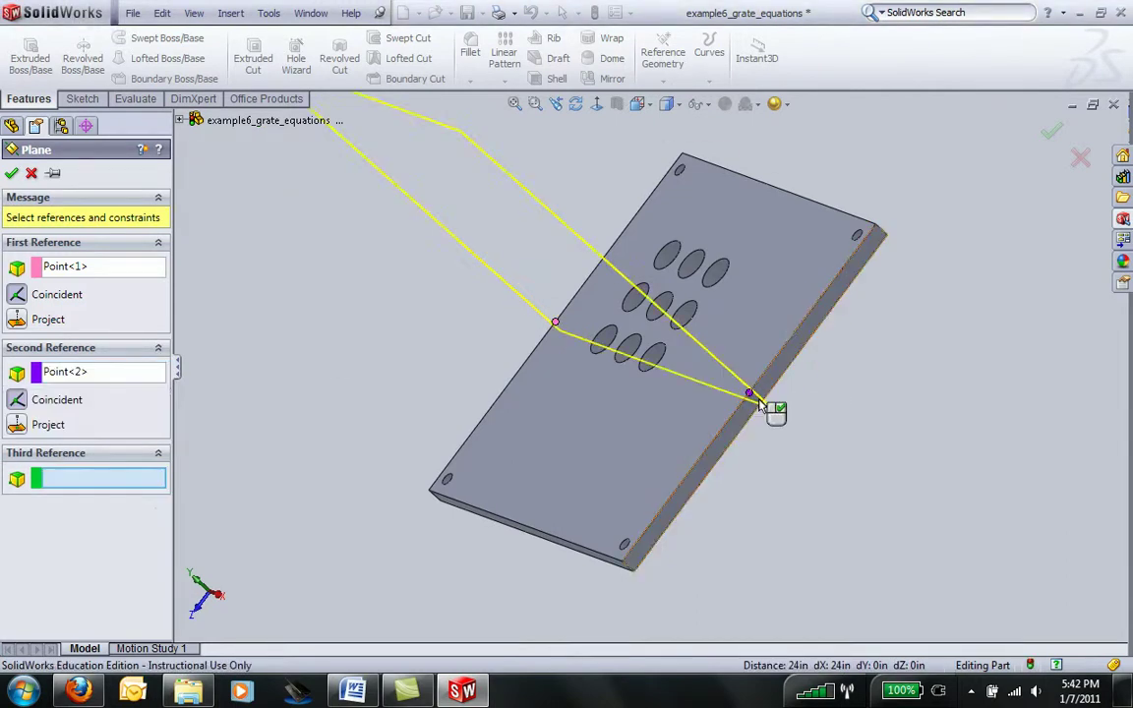
click(761, 405)
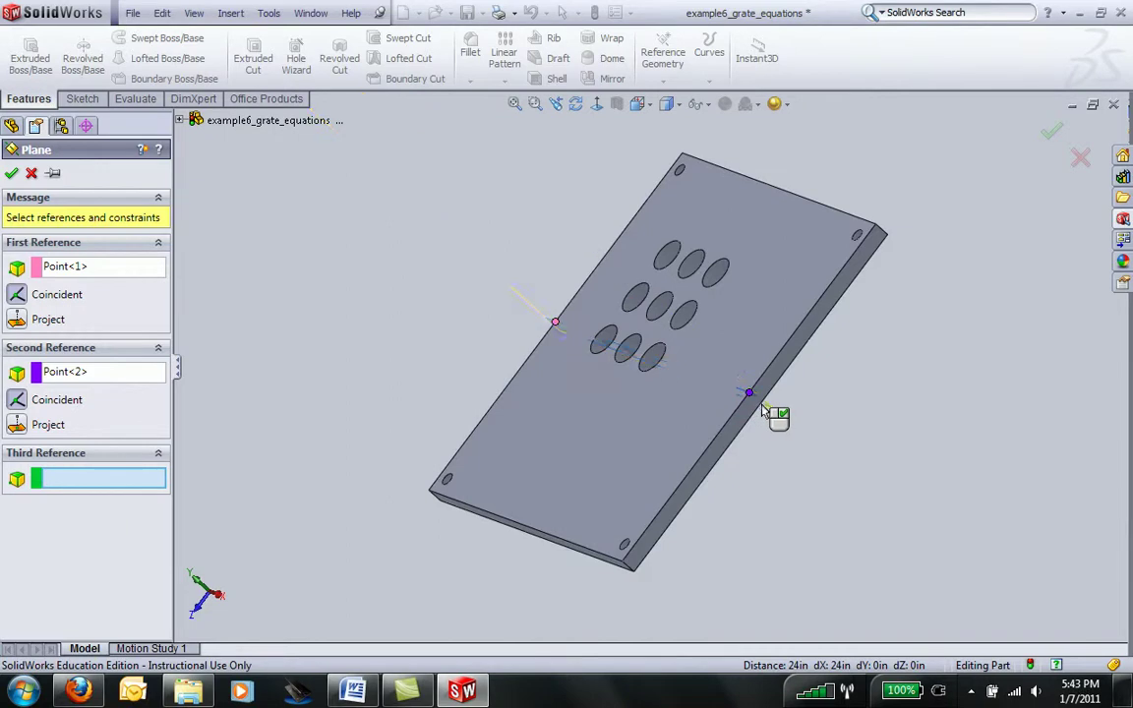
right_click(761, 405)
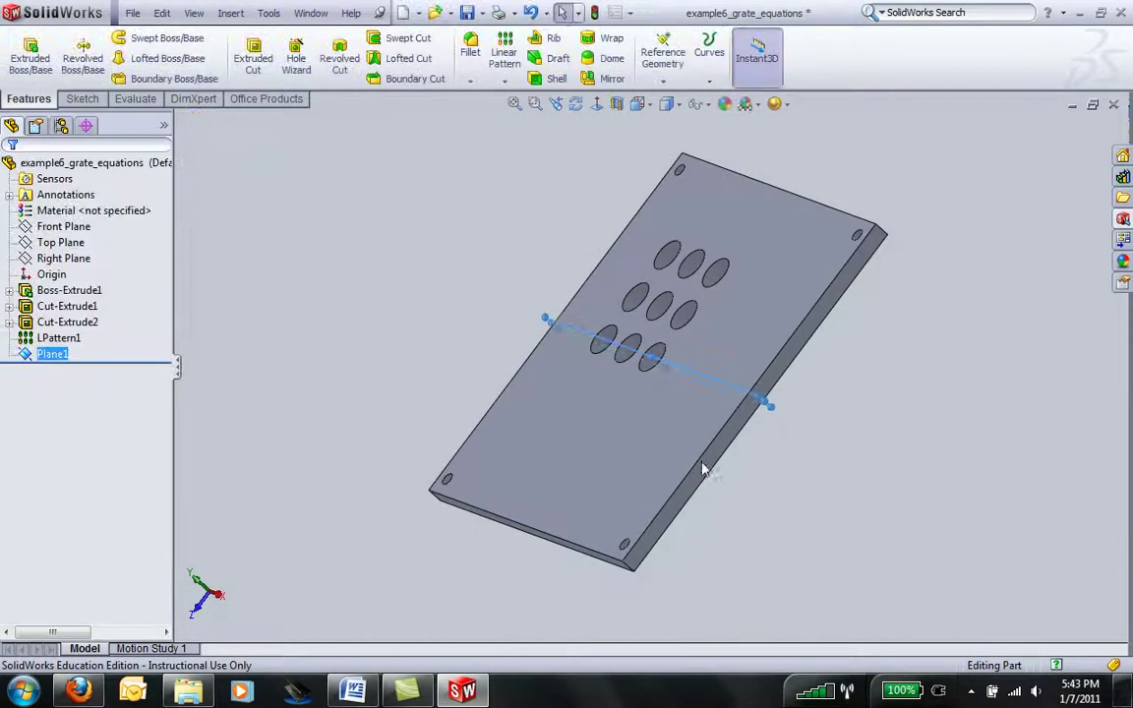
Return to isometric view and start a new plane set perpendicular to Plane1
middle_drag(762, 405, 688, 462)
key(ctrl+7)
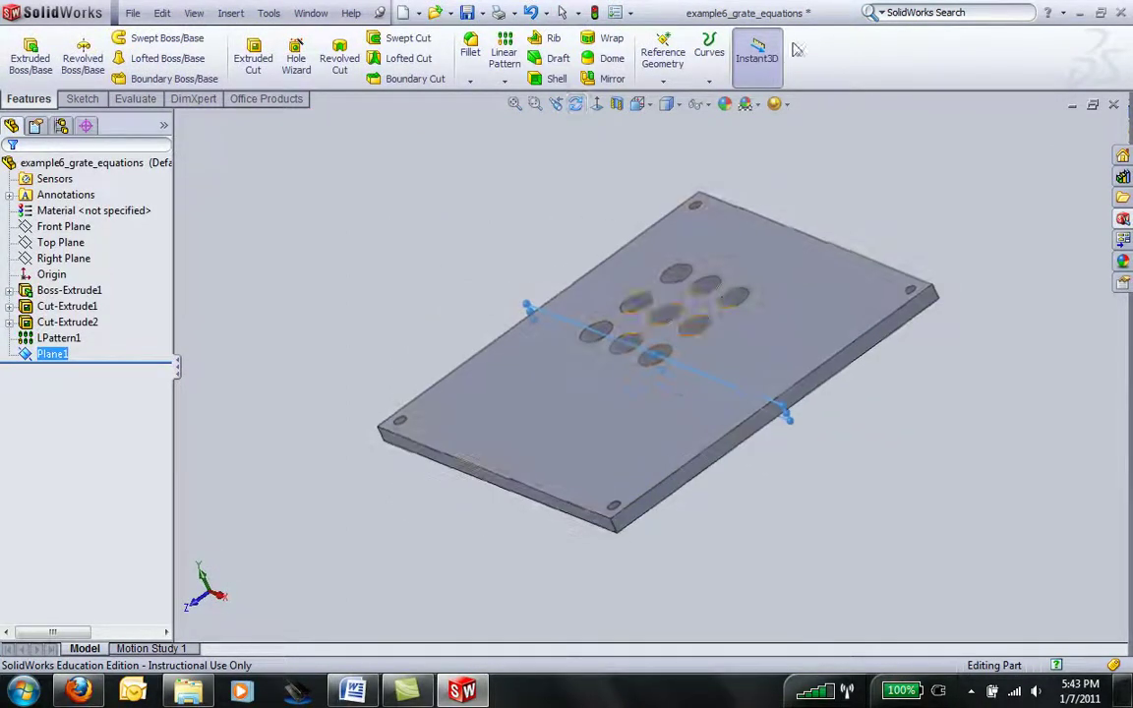
click(677, 51)
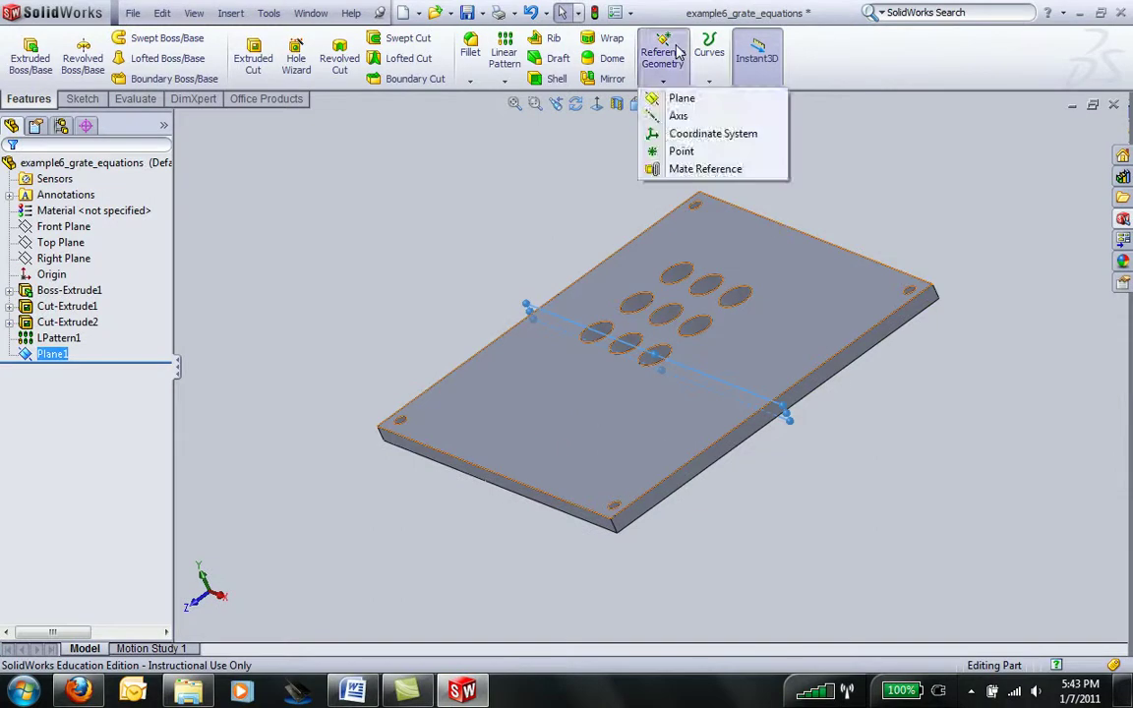
click(668, 97)
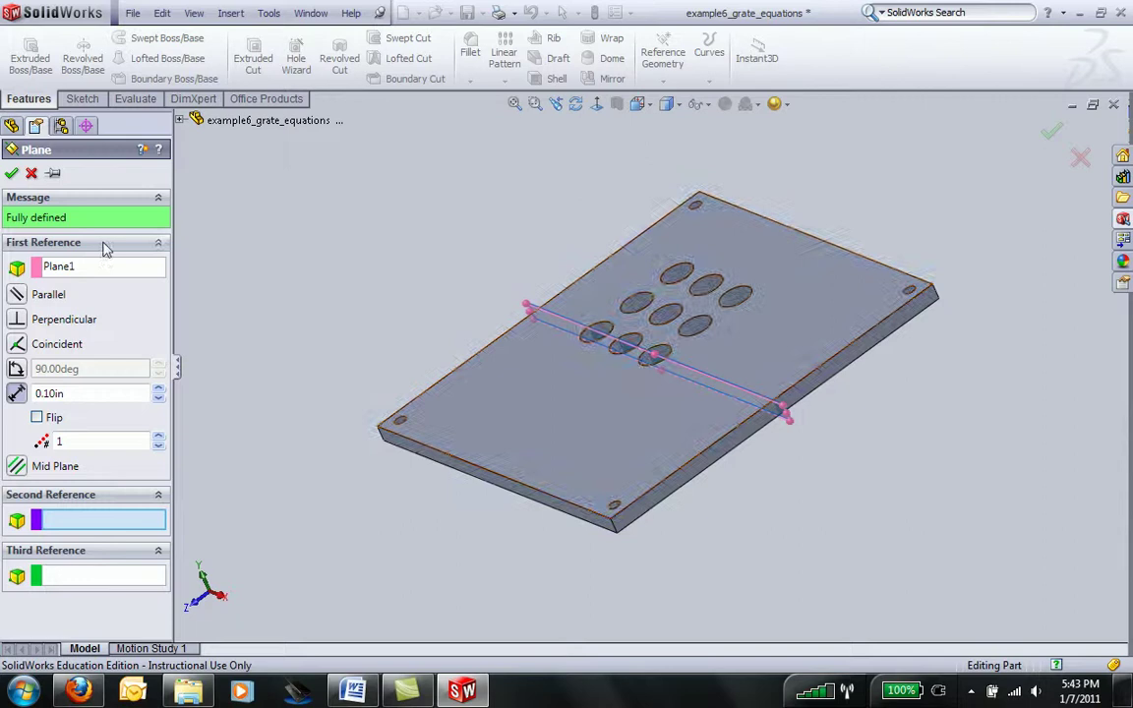
click(85, 274)
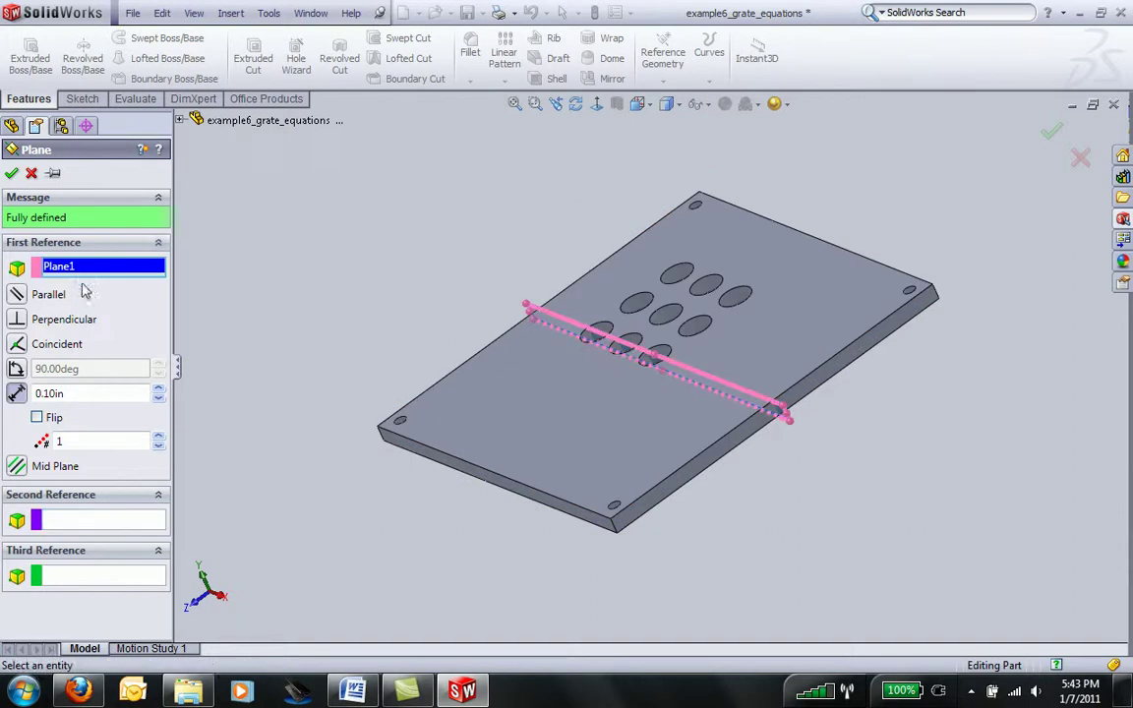
click(25, 325)
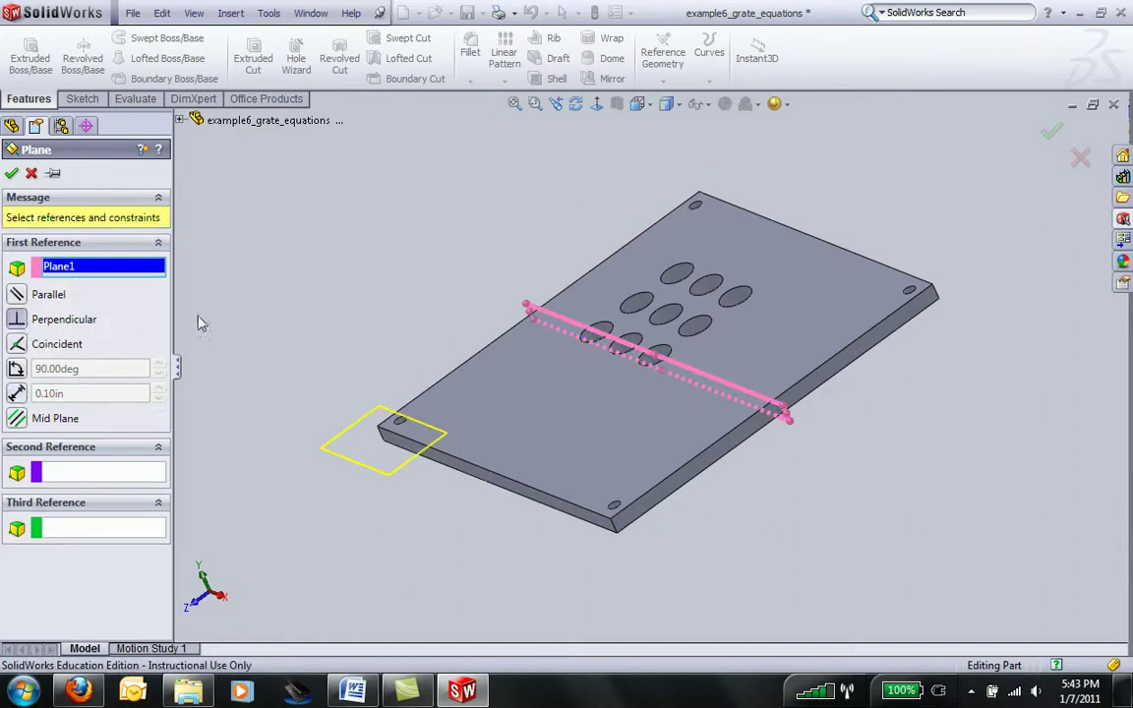
Define Plane2 by three points on the plate edges and confirm it
middle_drag(511, 277, 587, 248)
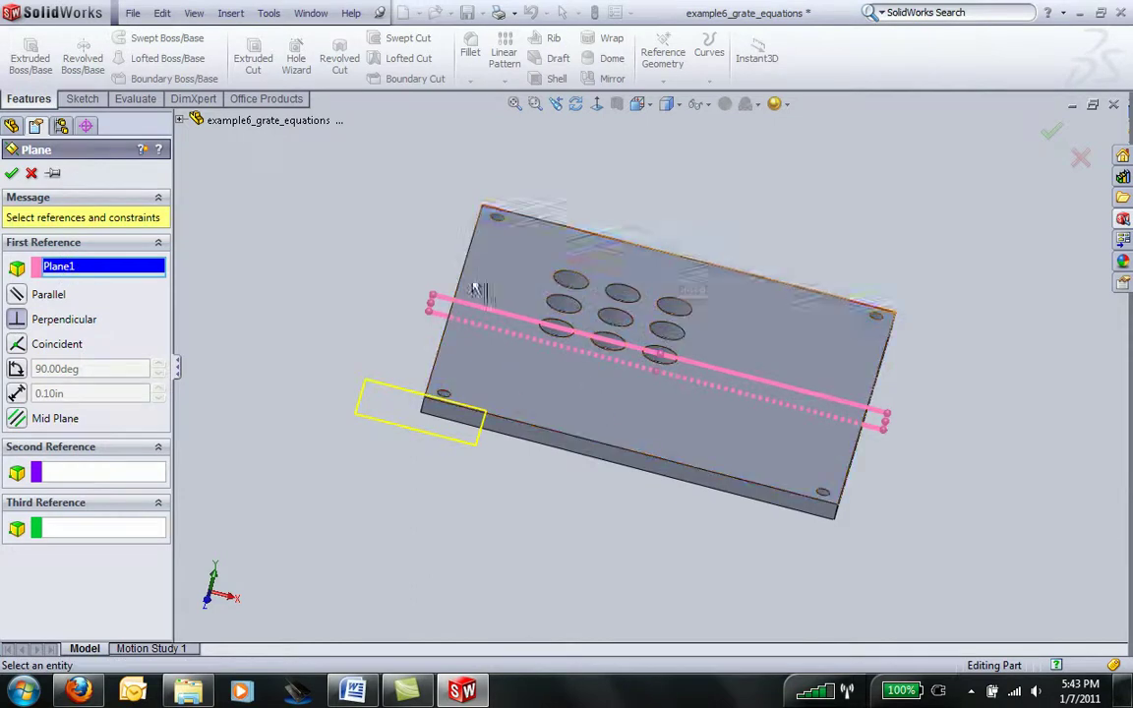
click(689, 262)
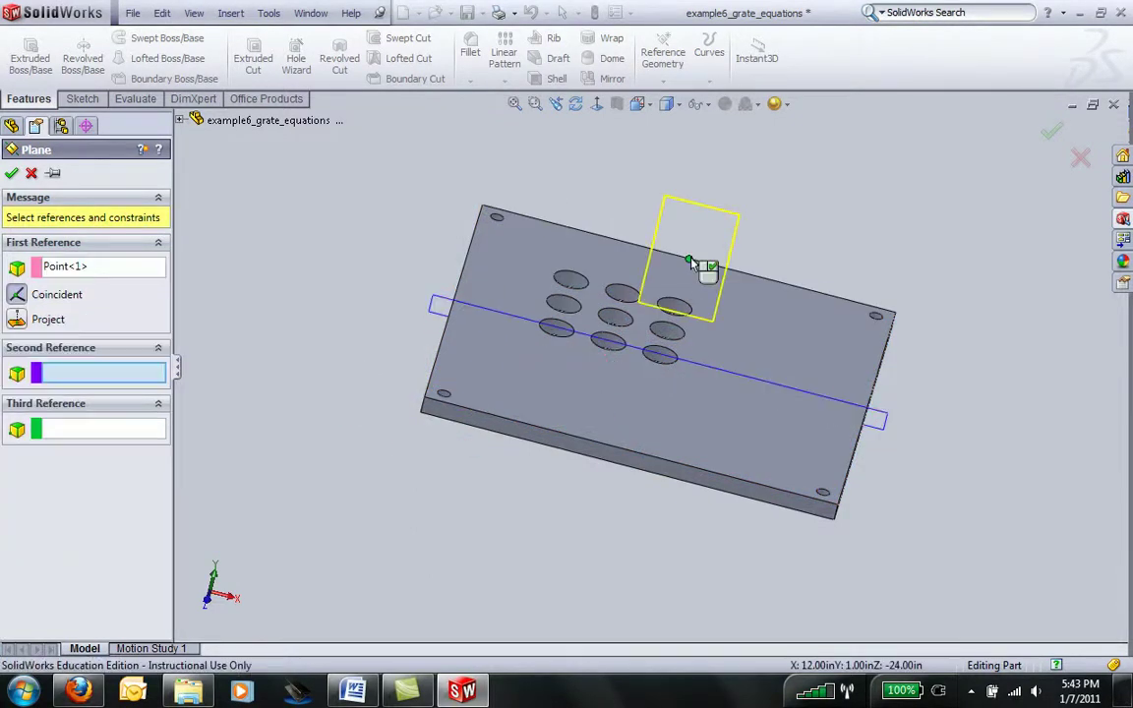
middle_drag(640, 384, 580, 429)
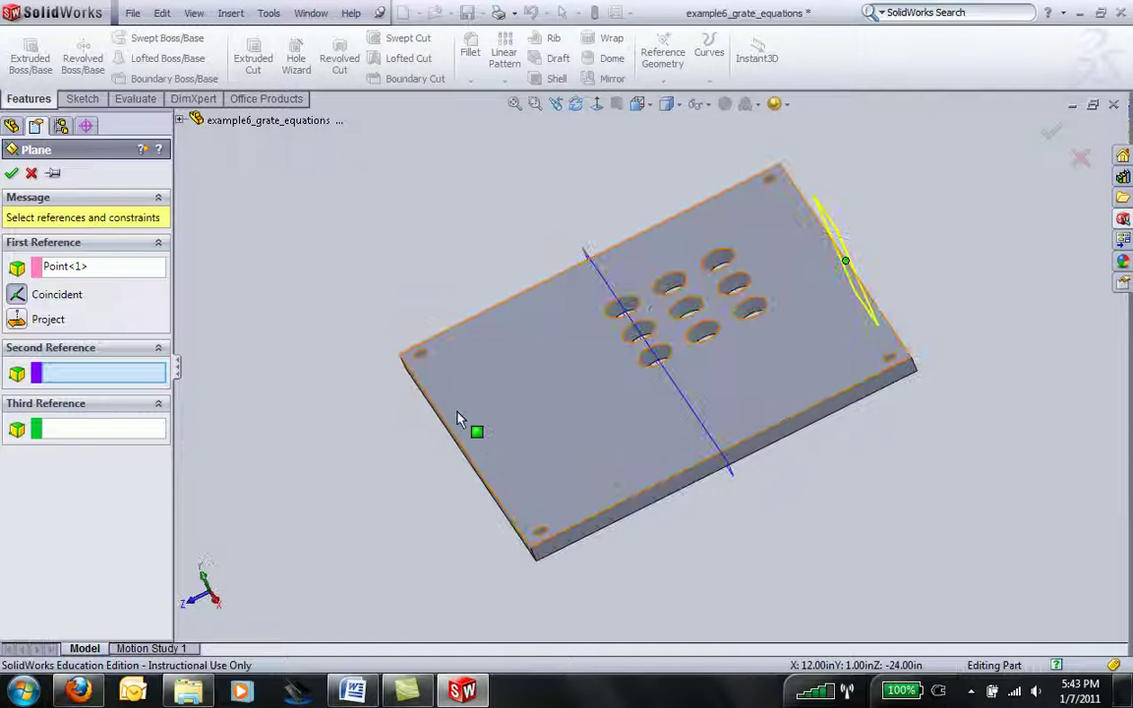
click(478, 463)
middle_drag(480, 462, 619, 349)
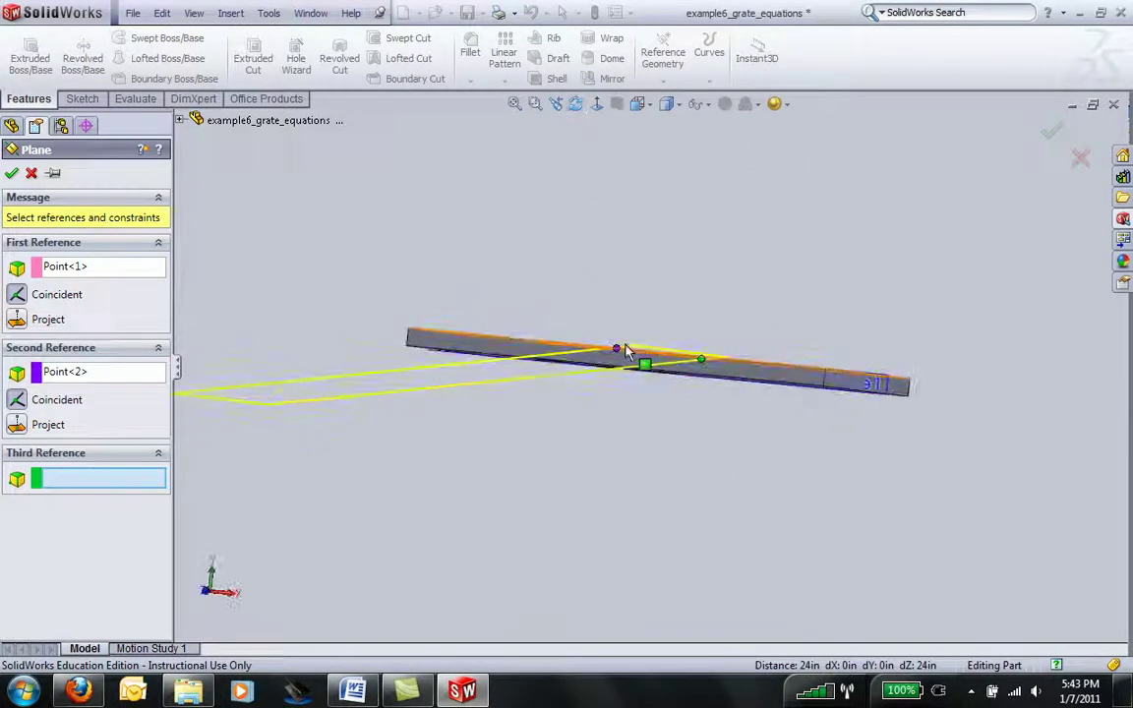
click(615, 371)
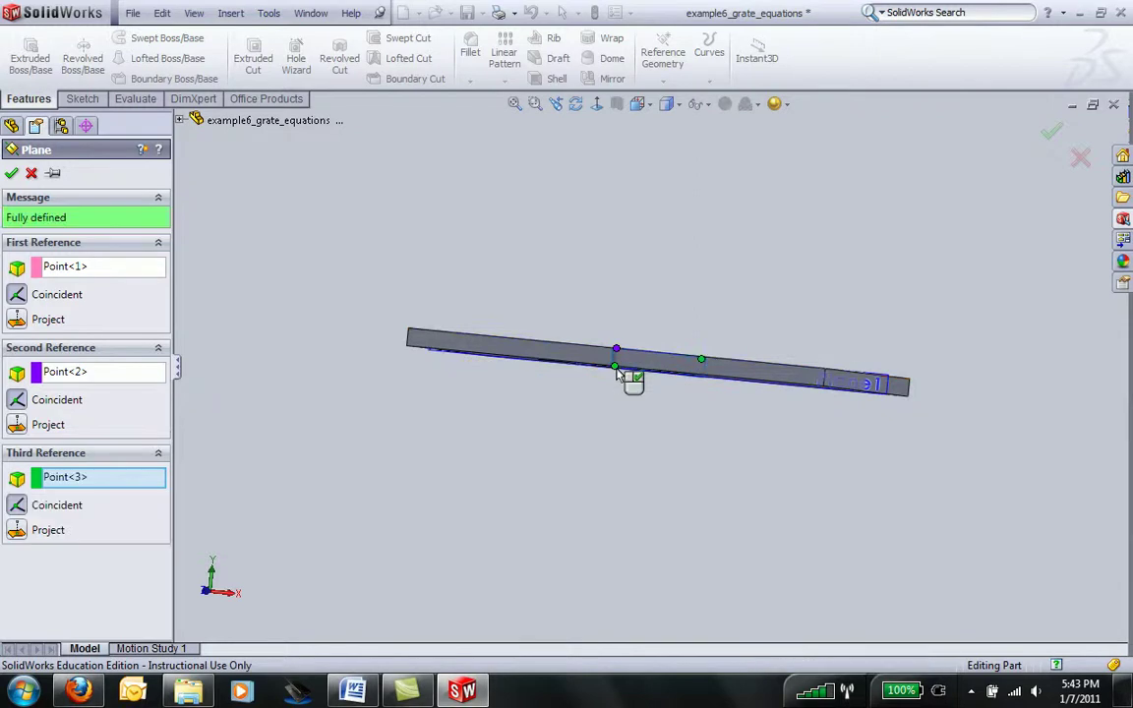
click(12, 174)
middle_drag(576, 252, 531, 386)
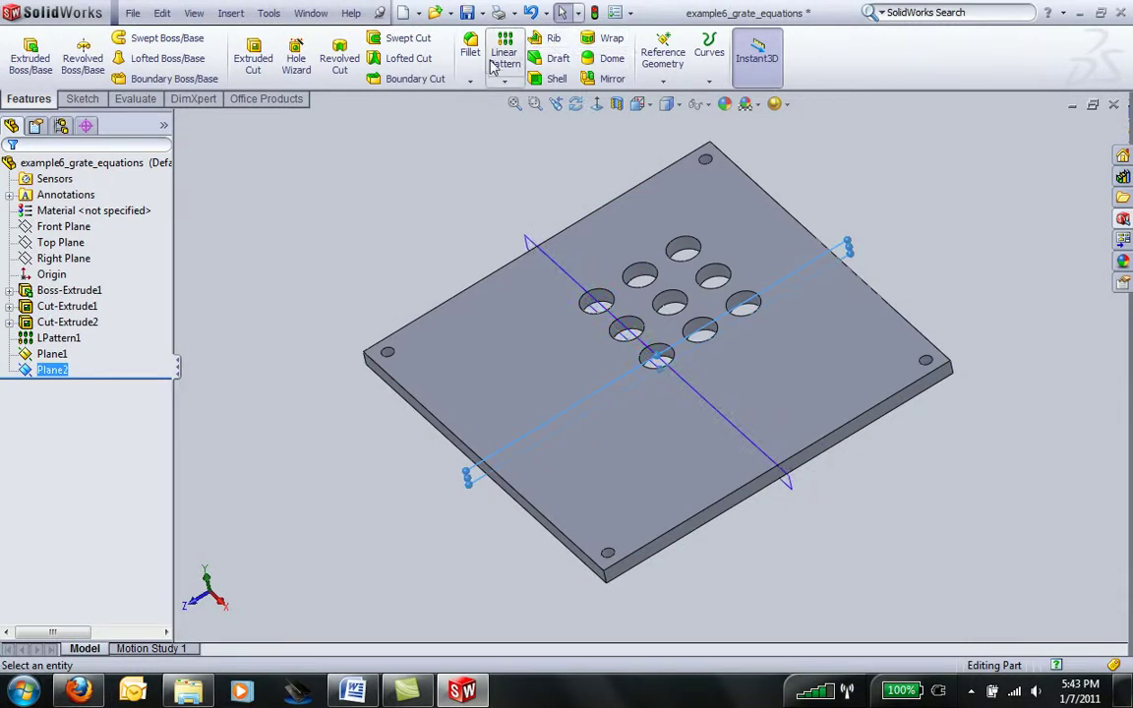
Mirror LPattern1 across Plane2, selecting it from the flyout feature tree
click(591, 82)
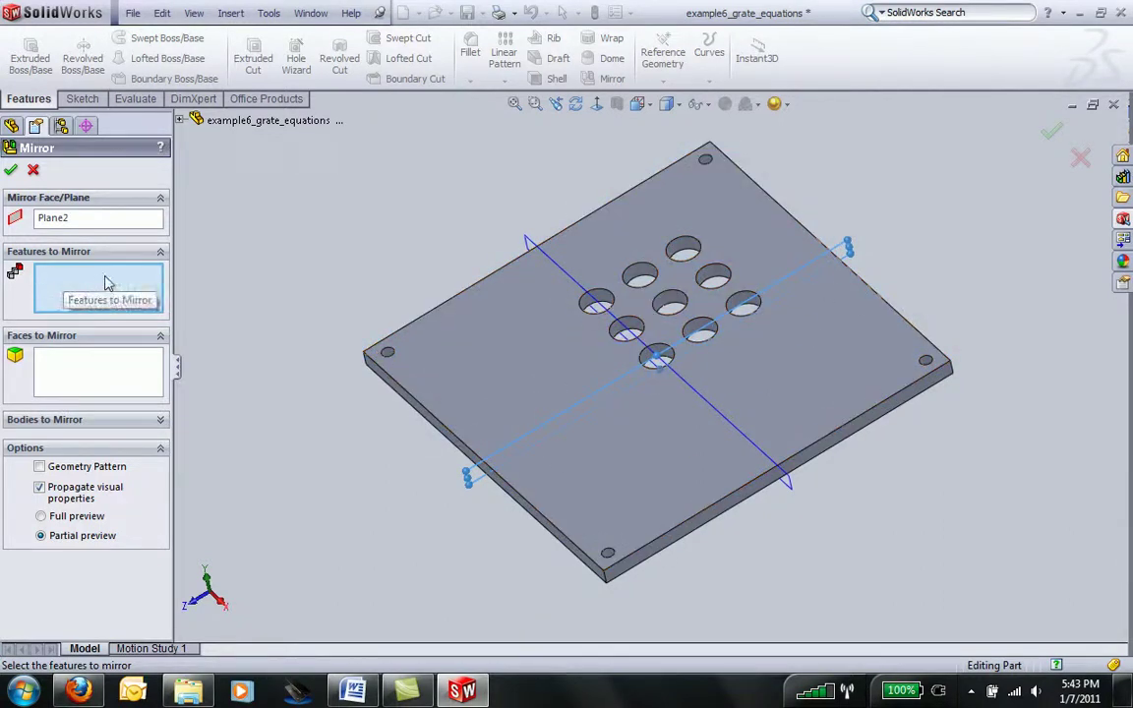
click(180, 120)
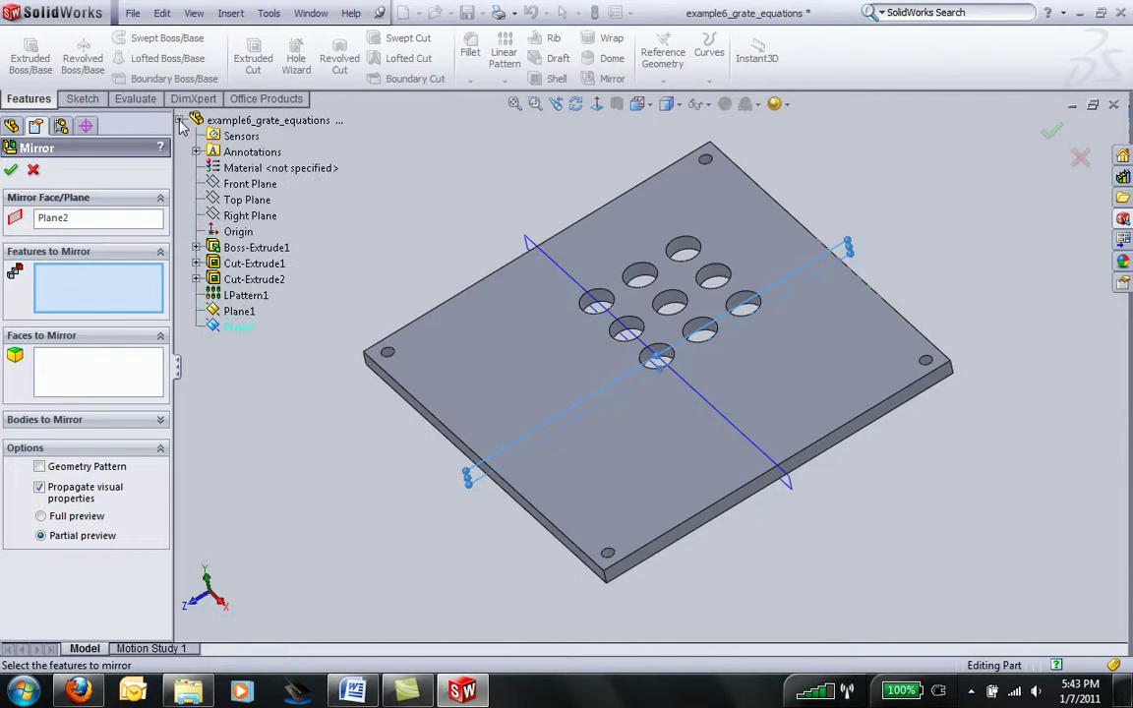
click(243, 297)
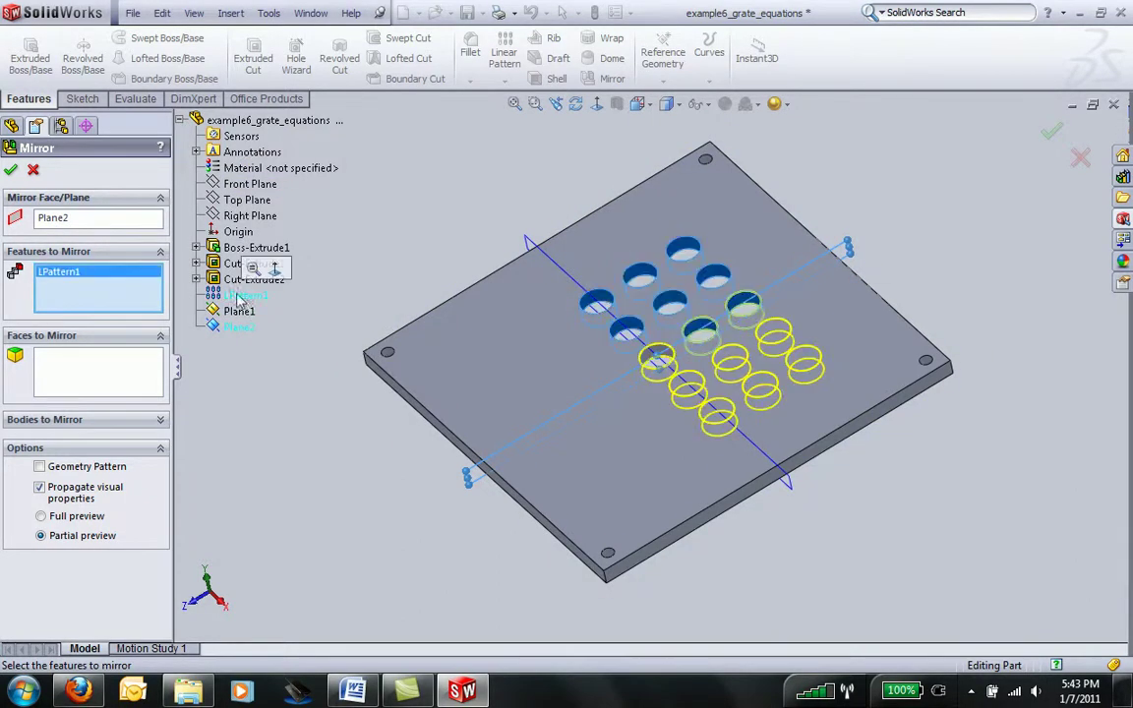
click(11, 171)
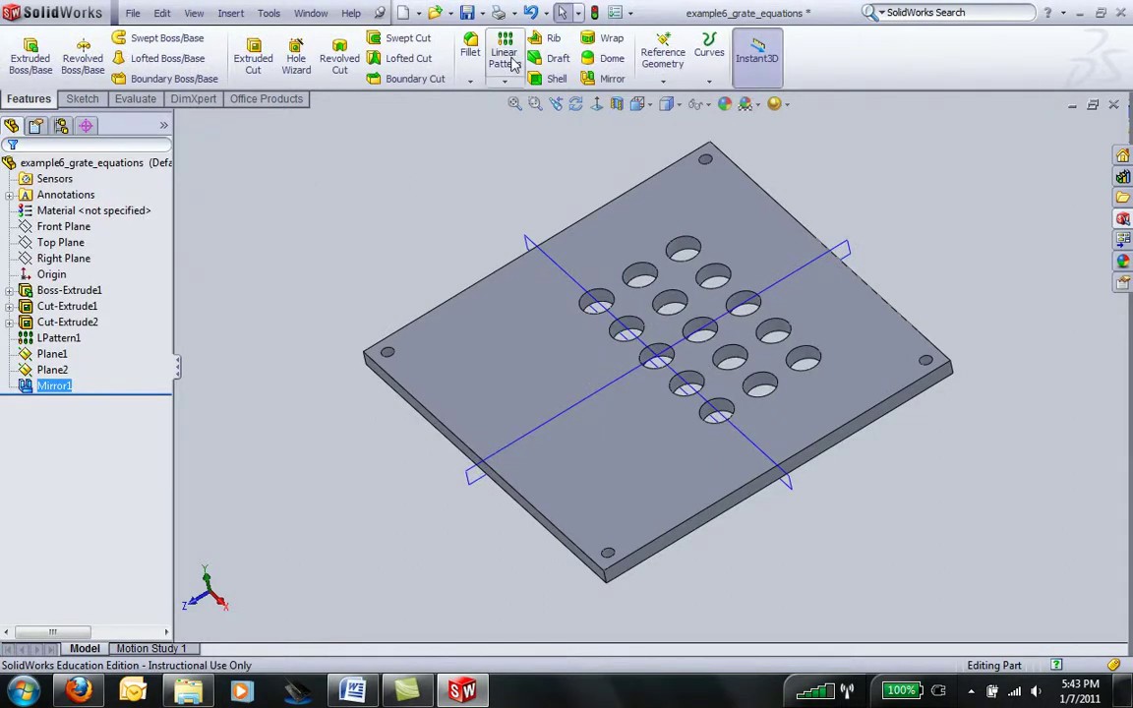
Mirror the Mirror1 holes across Plane1 and inspect the 25-hole grid
click(608, 79)
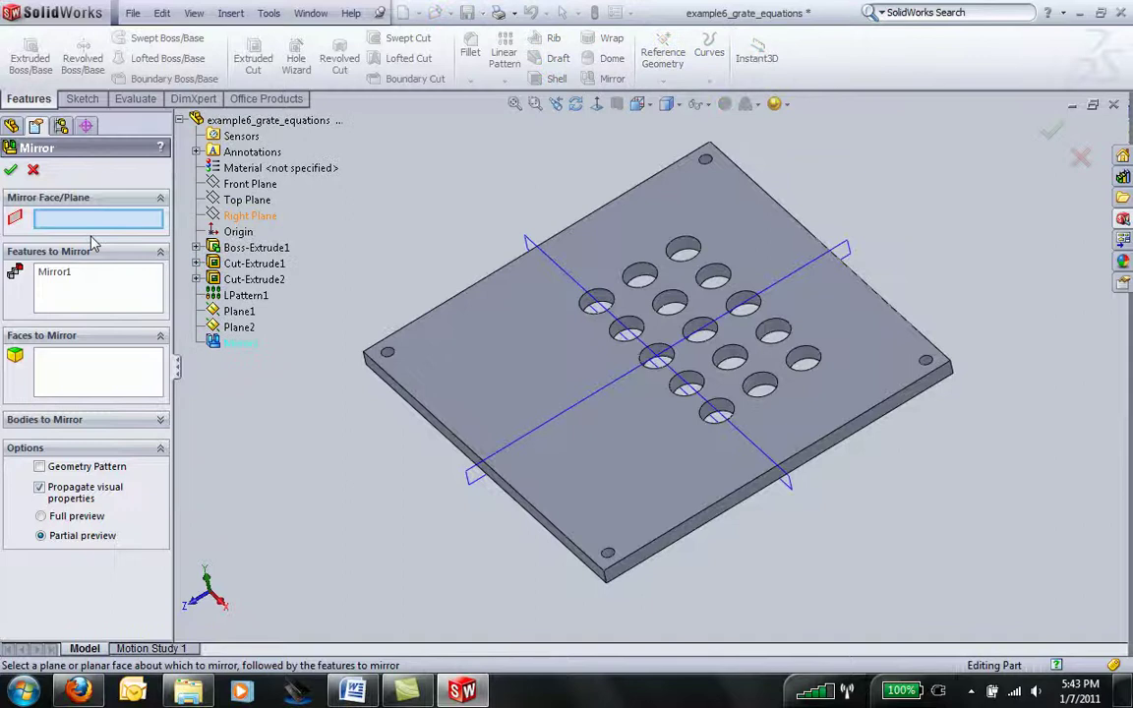
click(527, 241)
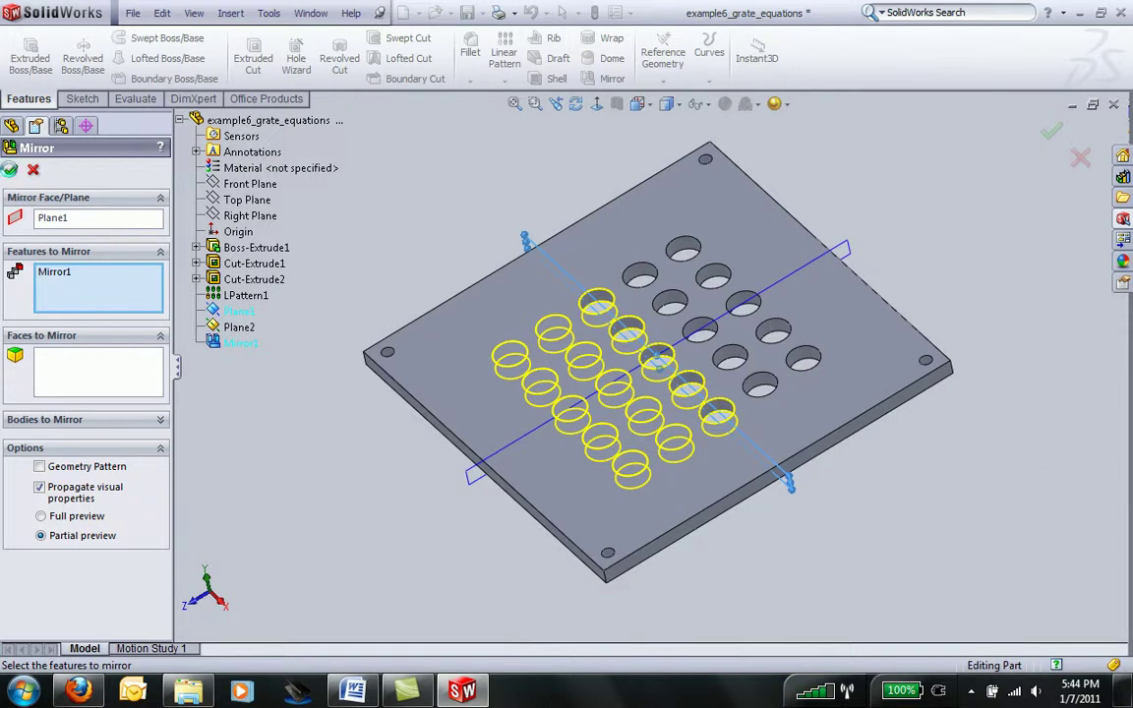
click(10, 169)
middle_drag(854, 181, 856, 231)
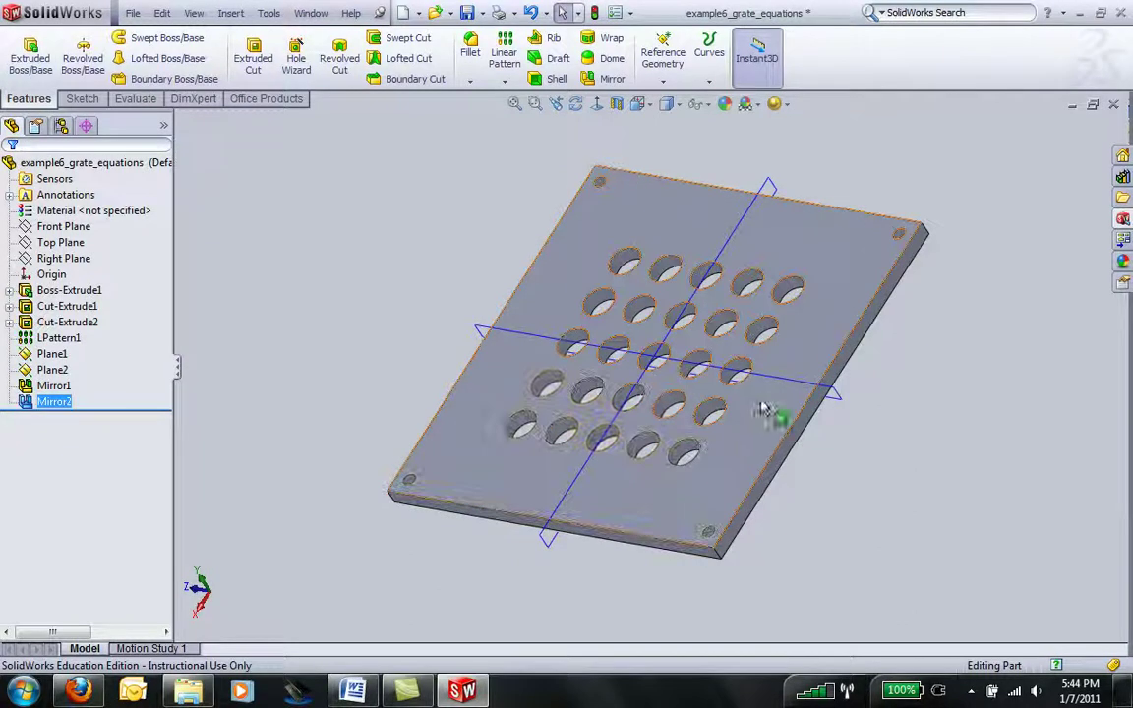